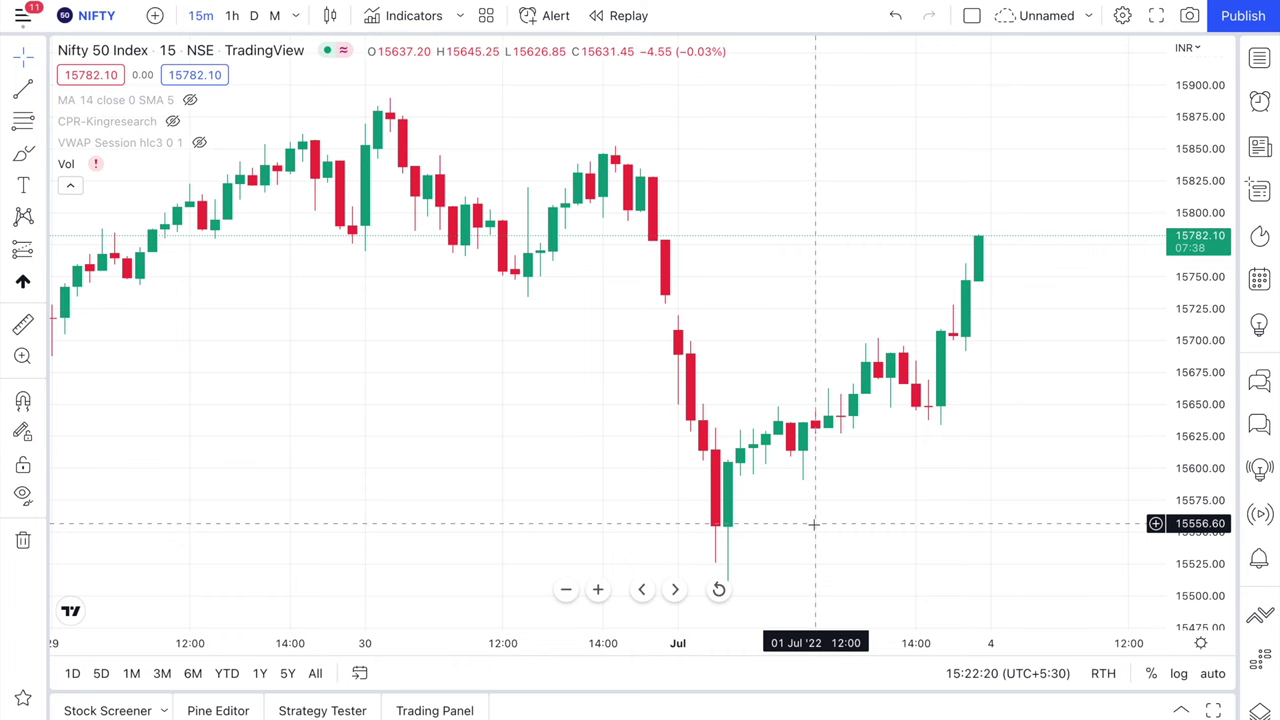
Go through the watchlist from the Nifty 50 Index to the Exide Industries 15-minute chart.
{"action": "scroll", "coordinate": [813, 523], "scroll_direction": "right", "scroll_amount": 1}
{"action": "key", "text": "Down"}
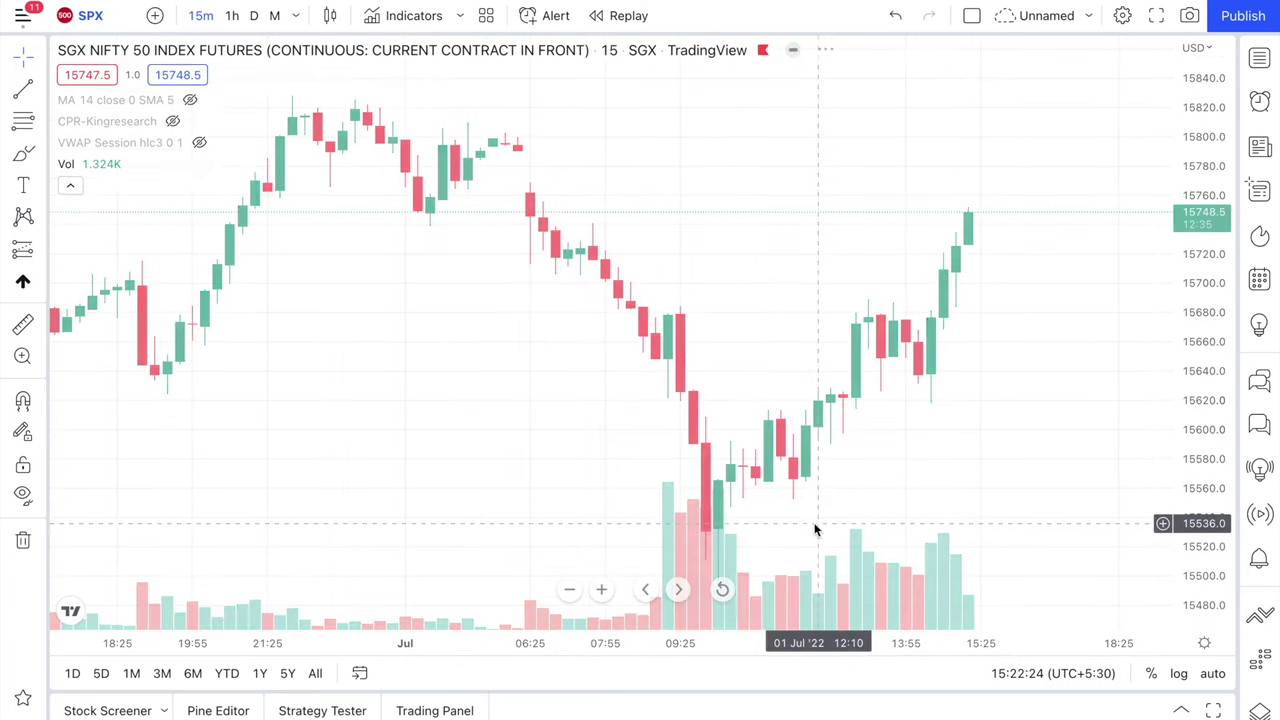
{"action": "key", "text": "space"}
{"action": "key", "text": "space"}
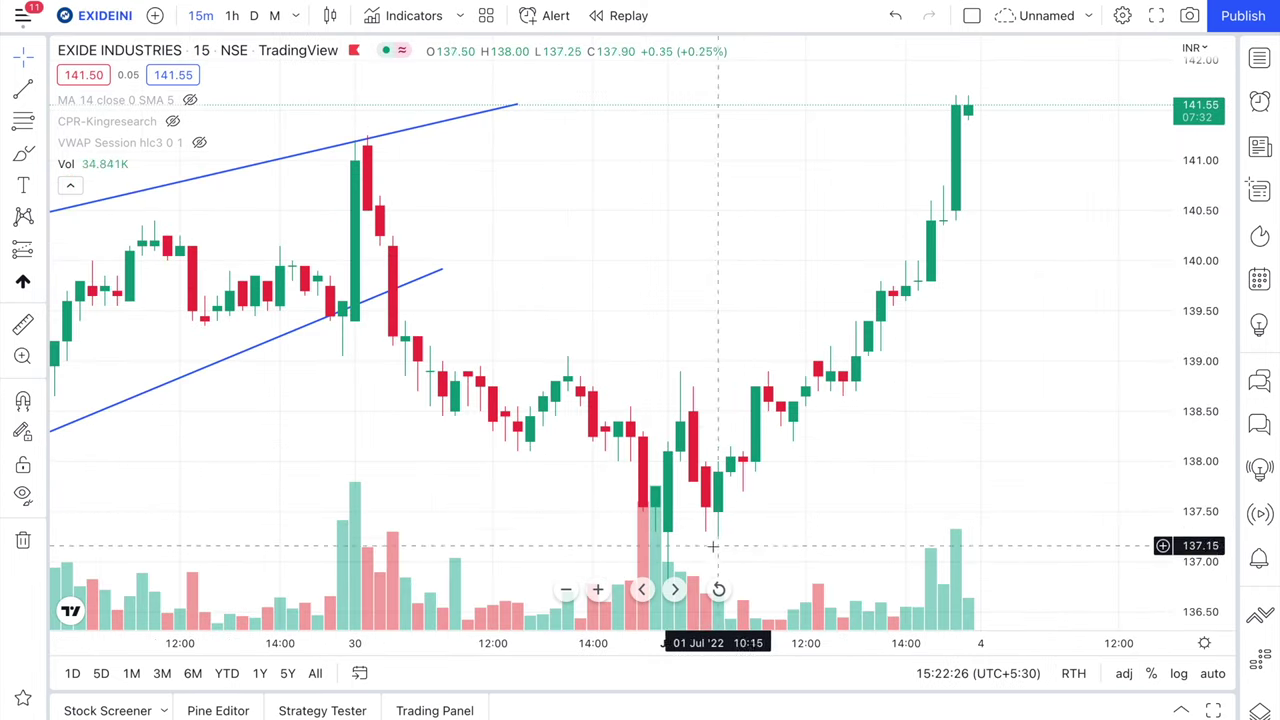
Show a longer span of the Exide Industries price history and set the price scale to auto-fit.
{"action": "left_click_drag", "start_coordinate": [358, 644], "coordinate": [762, 647]}
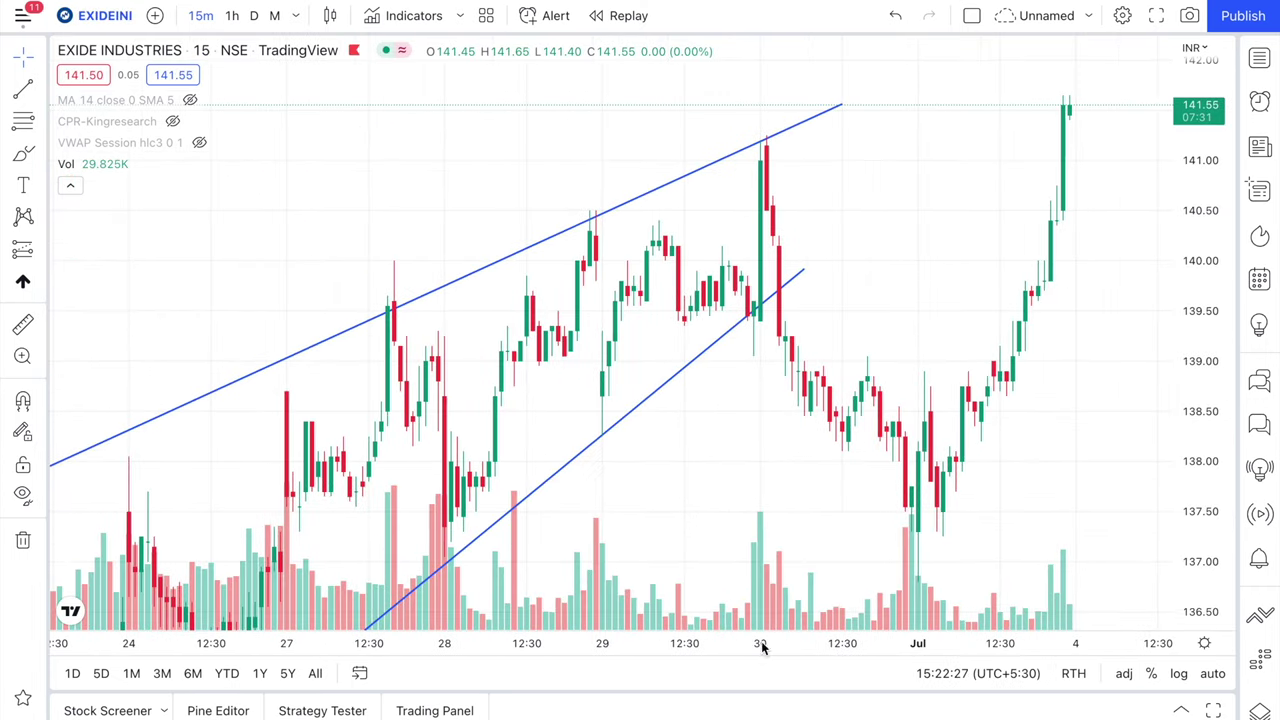
{"action": "right_click", "coordinate": [1221, 314]}
{"action": "left_click", "coordinate": [1088, 331]}
{"action": "scroll", "coordinate": [706, 423], "scroll_direction": "up", "scroll_amount": 2}
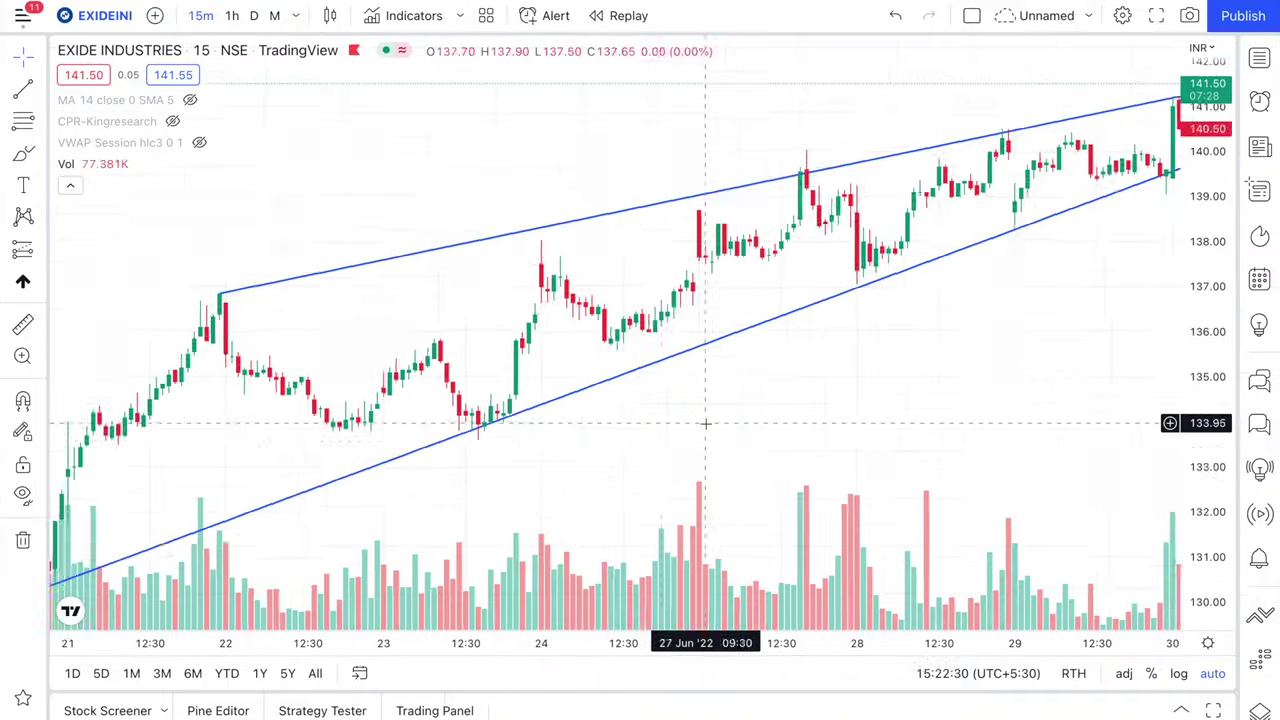
Examine the Exide Industries candles between the two rising trendlines and around the lower line on 30 June.
{"action": "scroll", "coordinate": [706, 423], "scroll_direction": "left", "scroll_amount": 3}
{"action": "scroll", "coordinate": [706, 423], "scroll_direction": "right", "scroll_amount": 1}
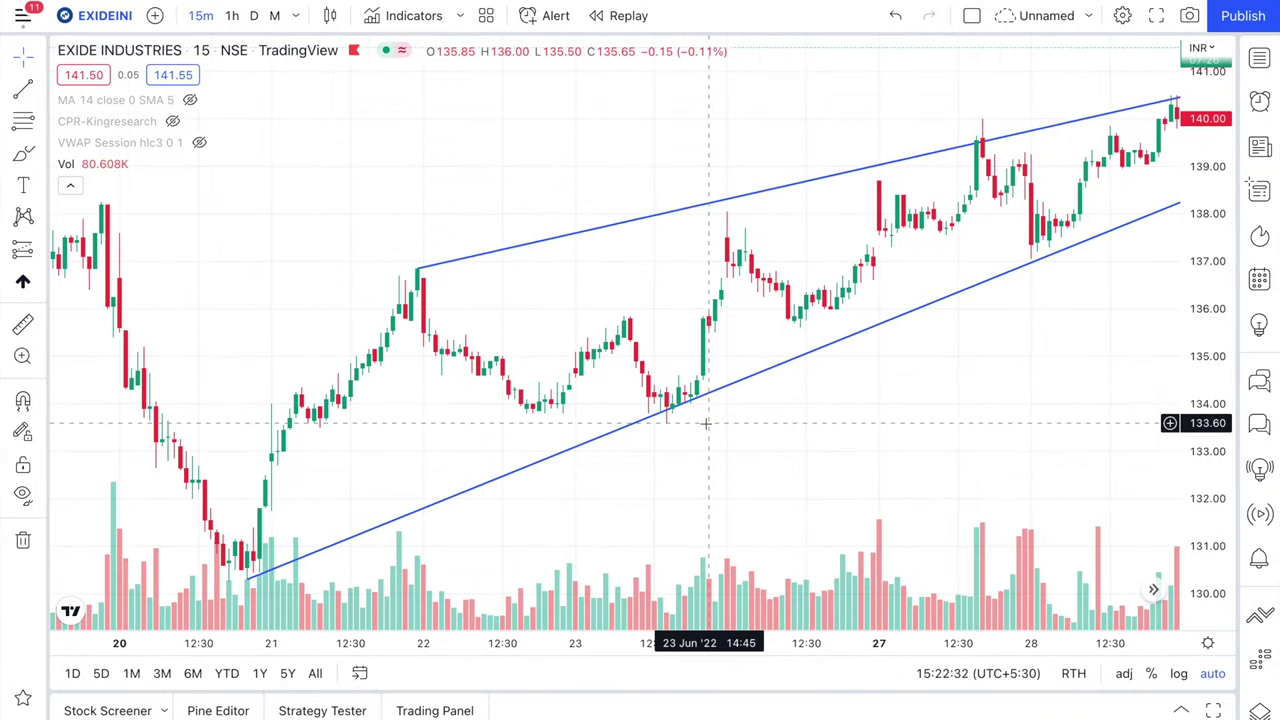
{"action": "scroll", "coordinate": [756, 423], "scroll_direction": "right", "scroll_amount": 8}
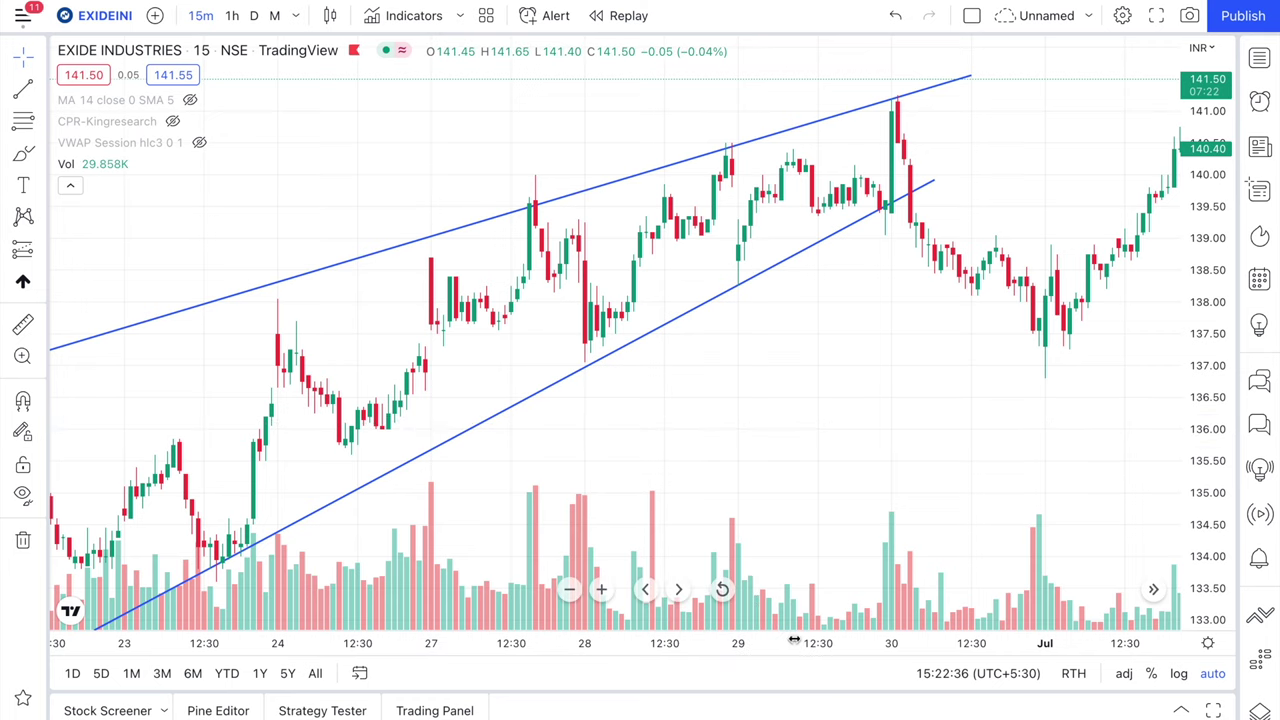
{"action": "scroll", "coordinate": [493, 510], "scroll_direction": "up", "scroll_amount": 5}
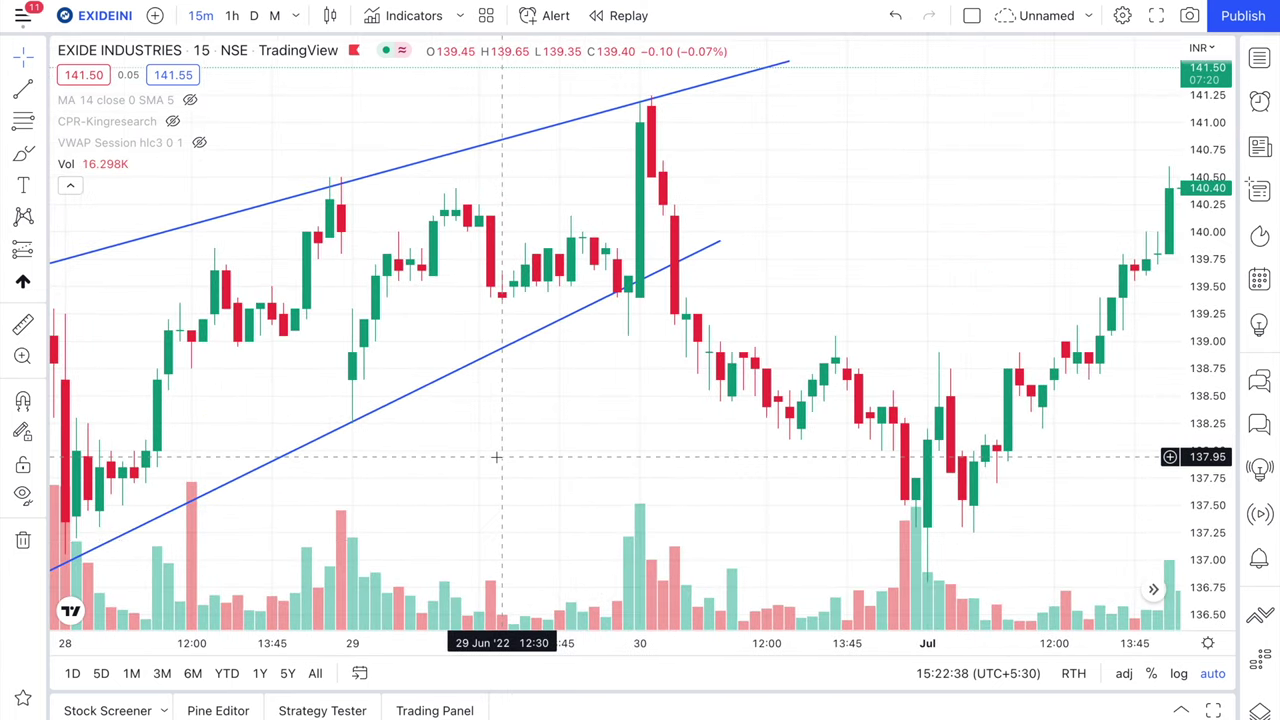
{"action": "scroll", "coordinate": [556, 381], "scroll_direction": "right", "scroll_amount": 2}
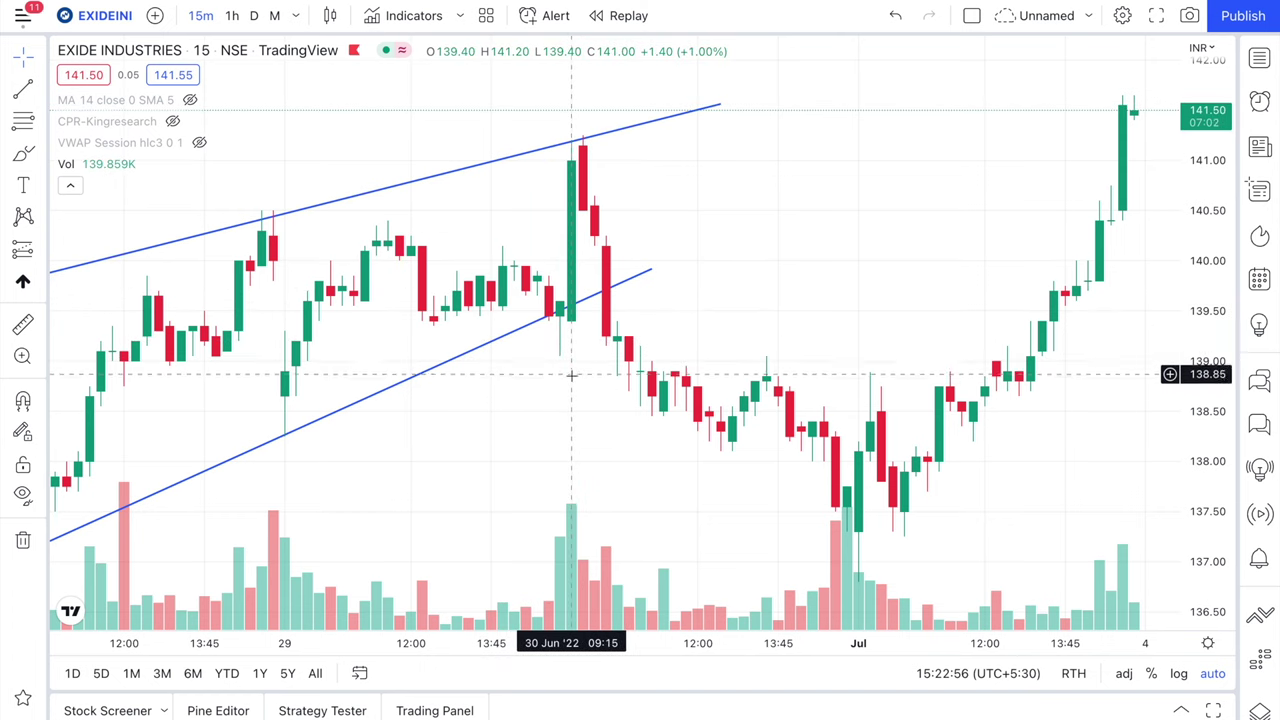
{"action": "scroll", "coordinate": [571, 377], "scroll_direction": "right", "scroll_amount": 1}
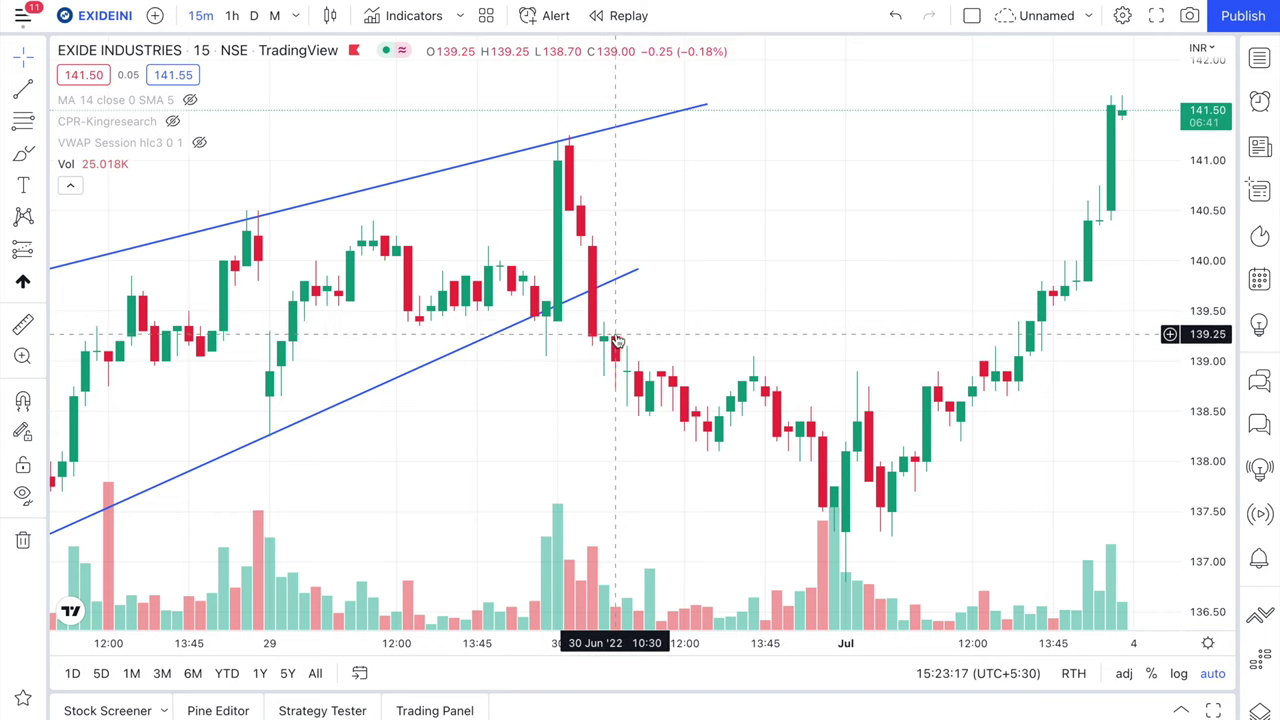
{"action": "scroll", "coordinate": [615, 333], "scroll_direction": "right", "scroll_amount": 4}
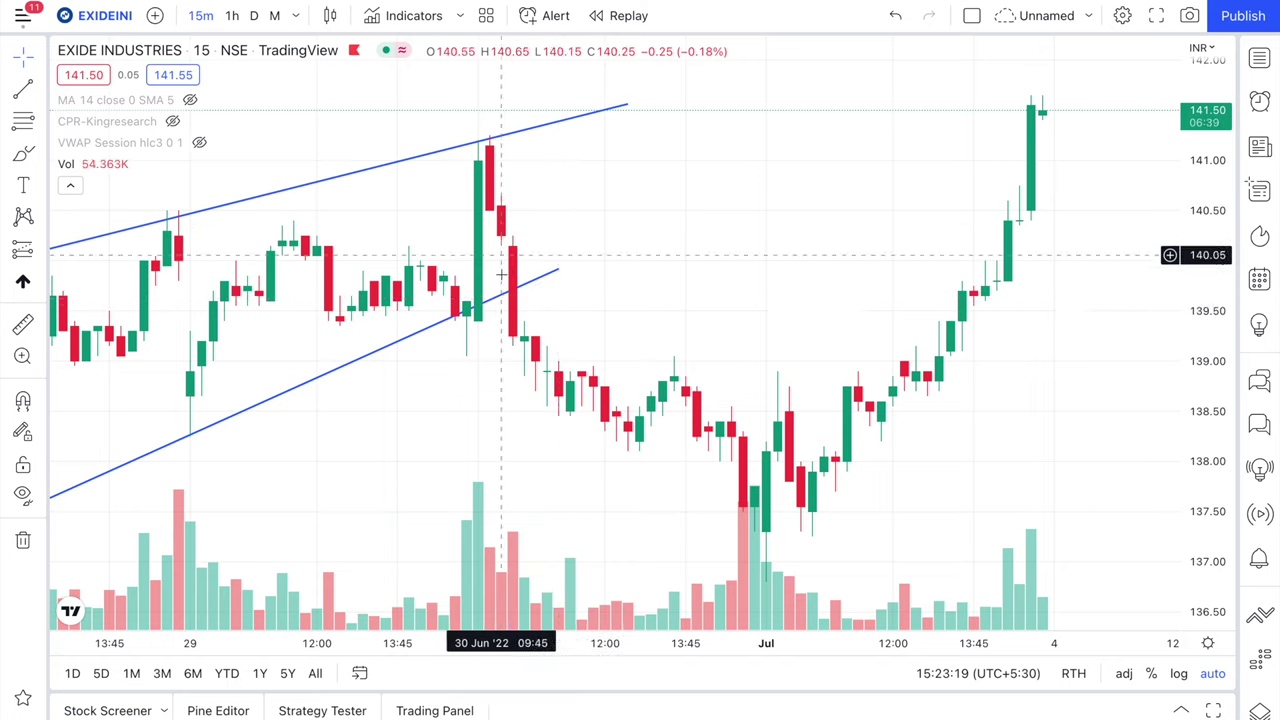
{"action": "left_click_drag", "start_coordinate": [513, 335], "coordinate": [539, 334]}
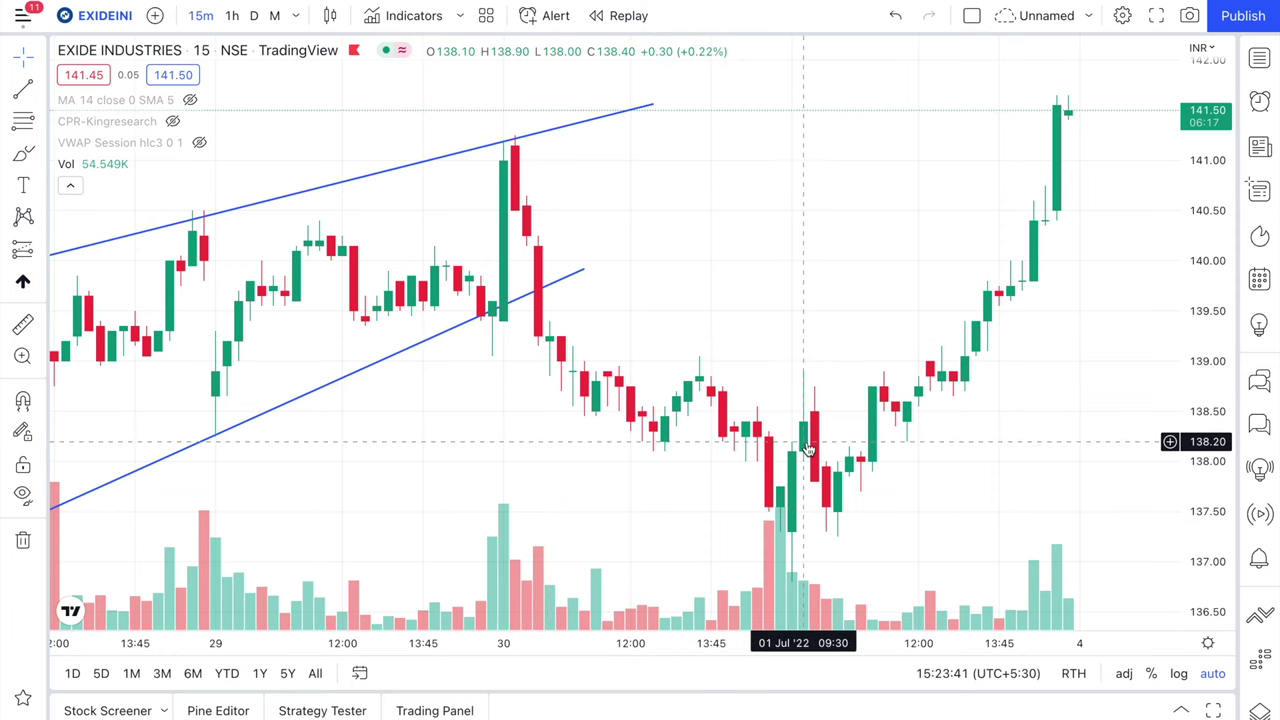
Go through the watchlist to the TVS Motor chart and show more of its history since late June.
{"action": "key", "text": "space"}
{"action": "key", "text": "space"}
{"action": "key", "text": "space"}
{"action": "key", "text": "space"}
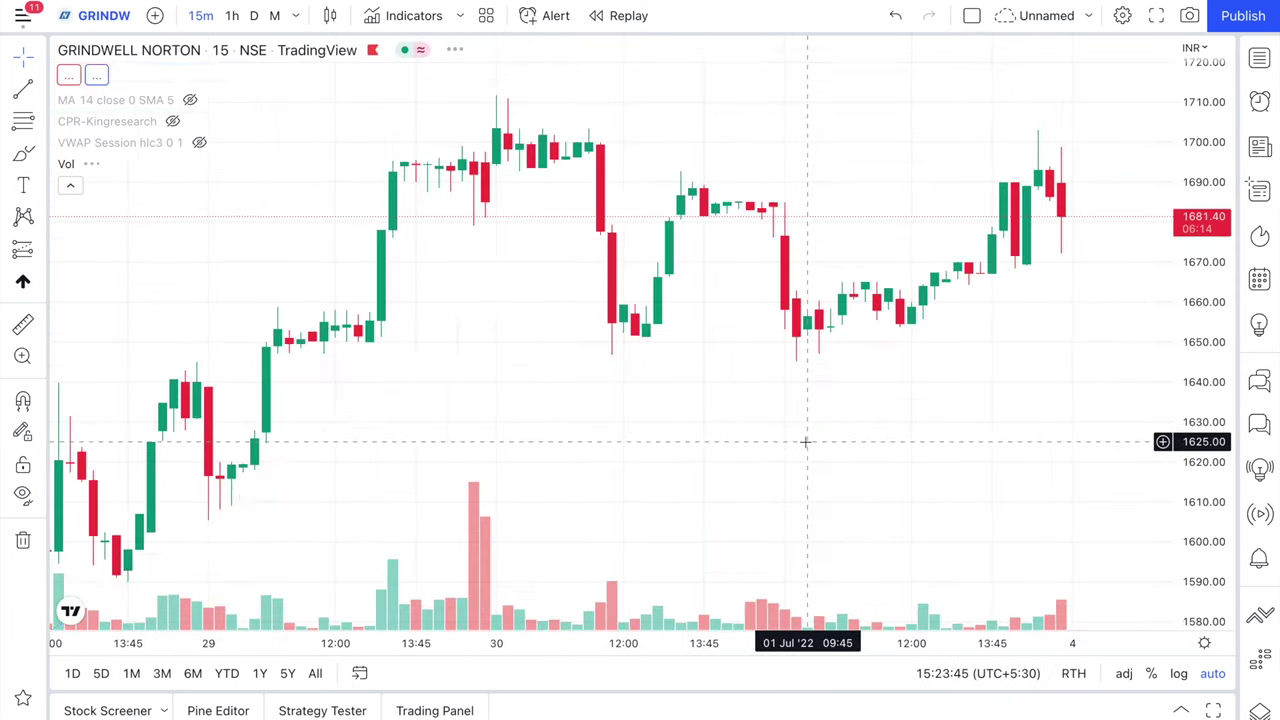
{"action": "left_click_drag", "start_coordinate": [371, 647], "coordinate": [628, 634]}
{"action": "scroll", "coordinate": [689, 483], "scroll_direction": "right", "scroll_amount": 3}
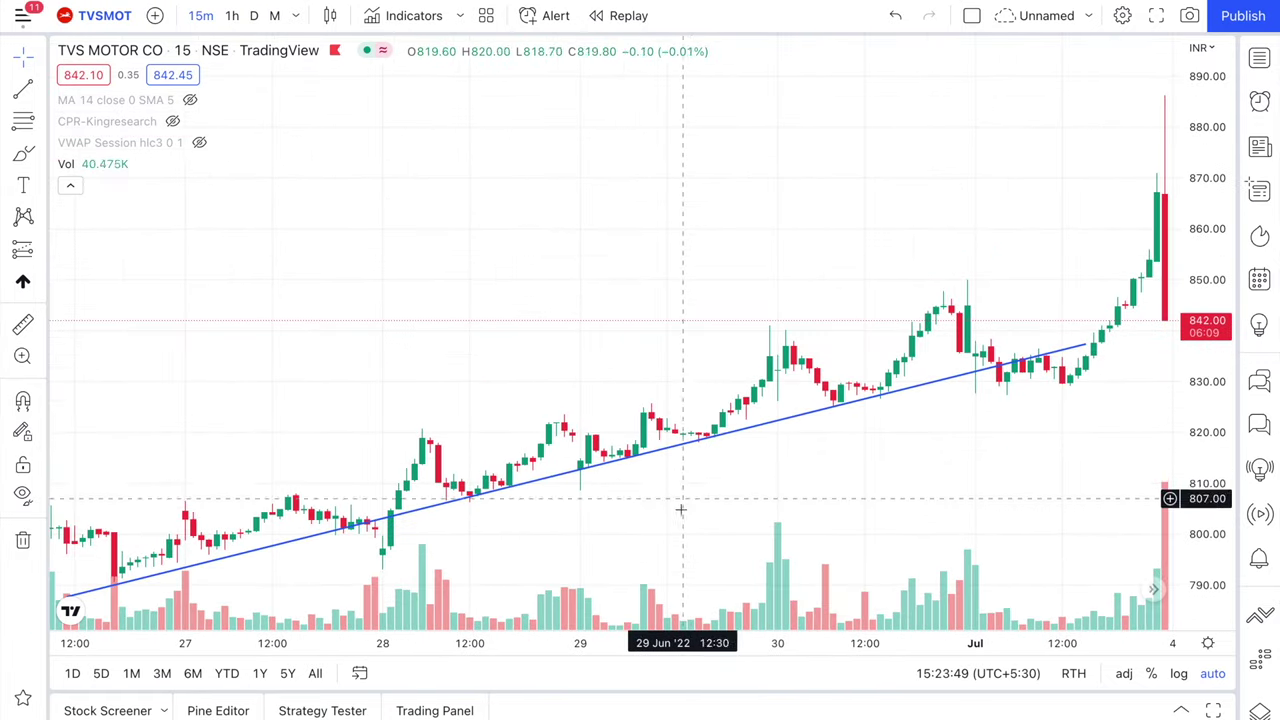
Examine how the TVS Motor candles meet the rising trendline between 27 June and 1 July.
{"action": "scroll", "coordinate": [486, 470], "scroll_direction": "up", "scroll_amount": 4}
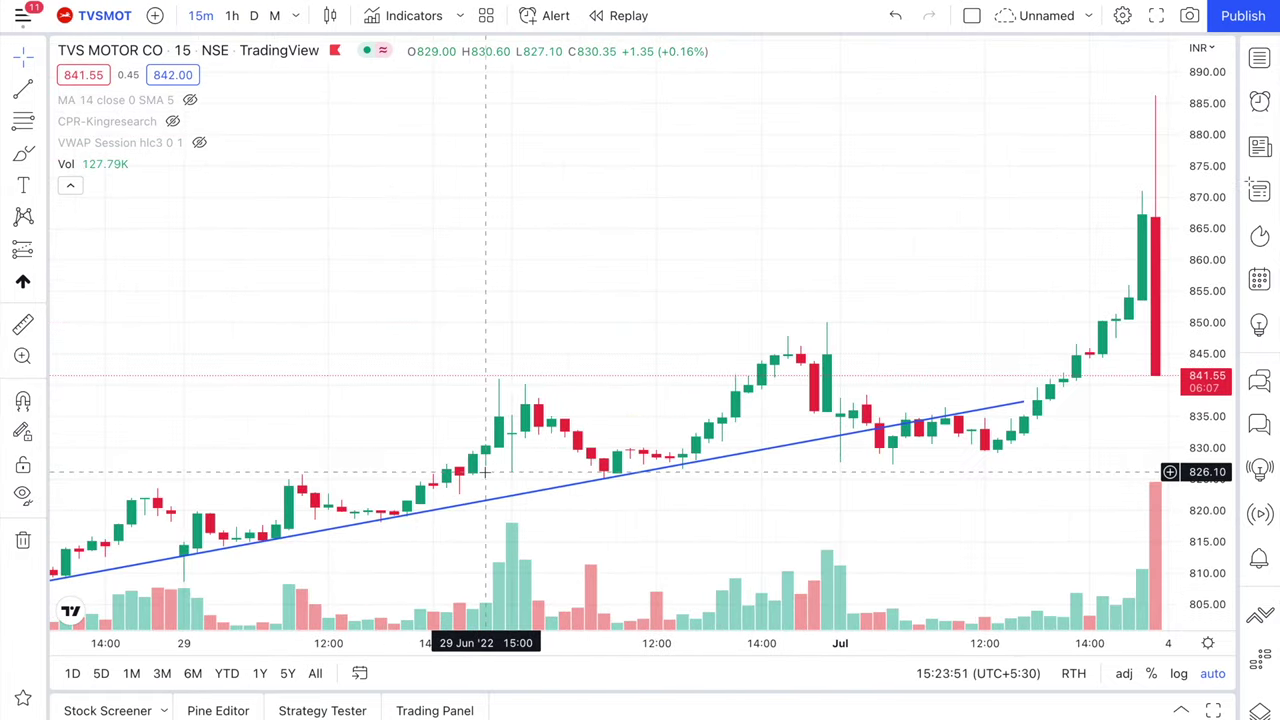
{"action": "scroll", "coordinate": [486, 470], "scroll_direction": "up", "scroll_amount": 2}
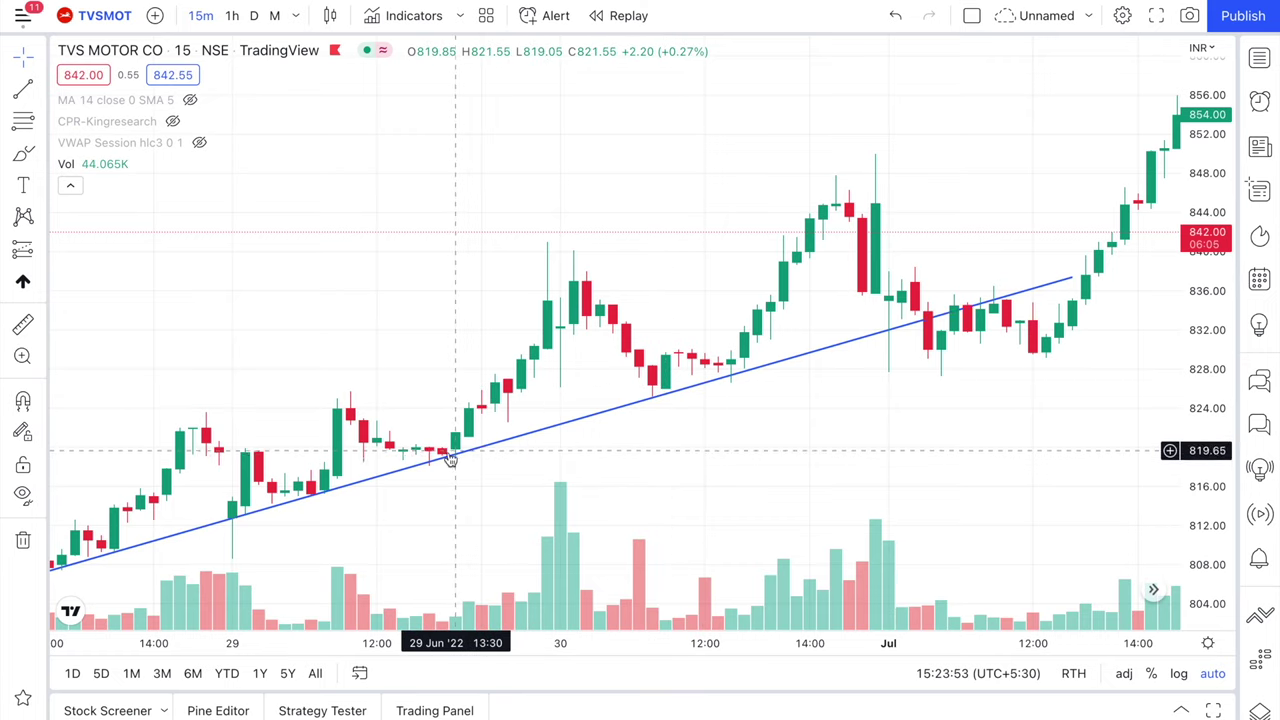
{"action": "scroll", "coordinate": [450, 458], "scroll_direction": "left", "scroll_amount": 6}
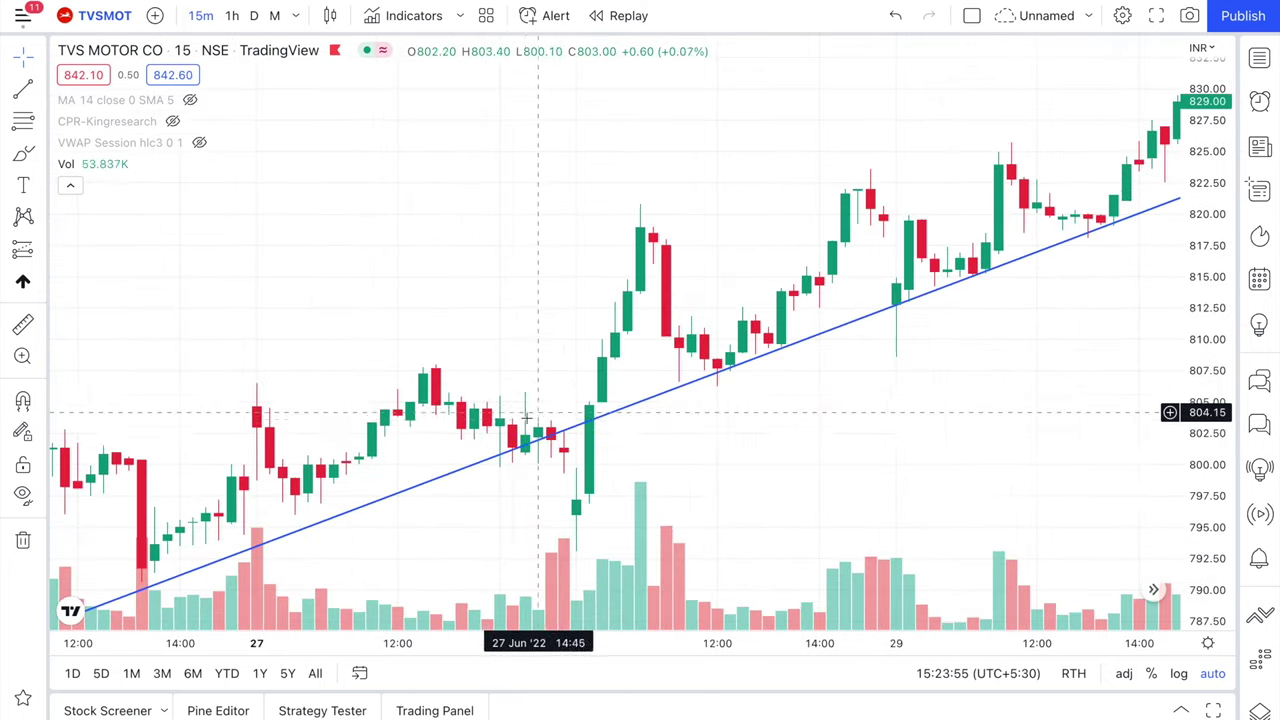
{"action": "scroll", "coordinate": [380, 452], "scroll_direction": "left", "scroll_amount": 2}
{"action": "scroll", "coordinate": [312, 471], "scroll_direction": "right", "scroll_amount": 5}
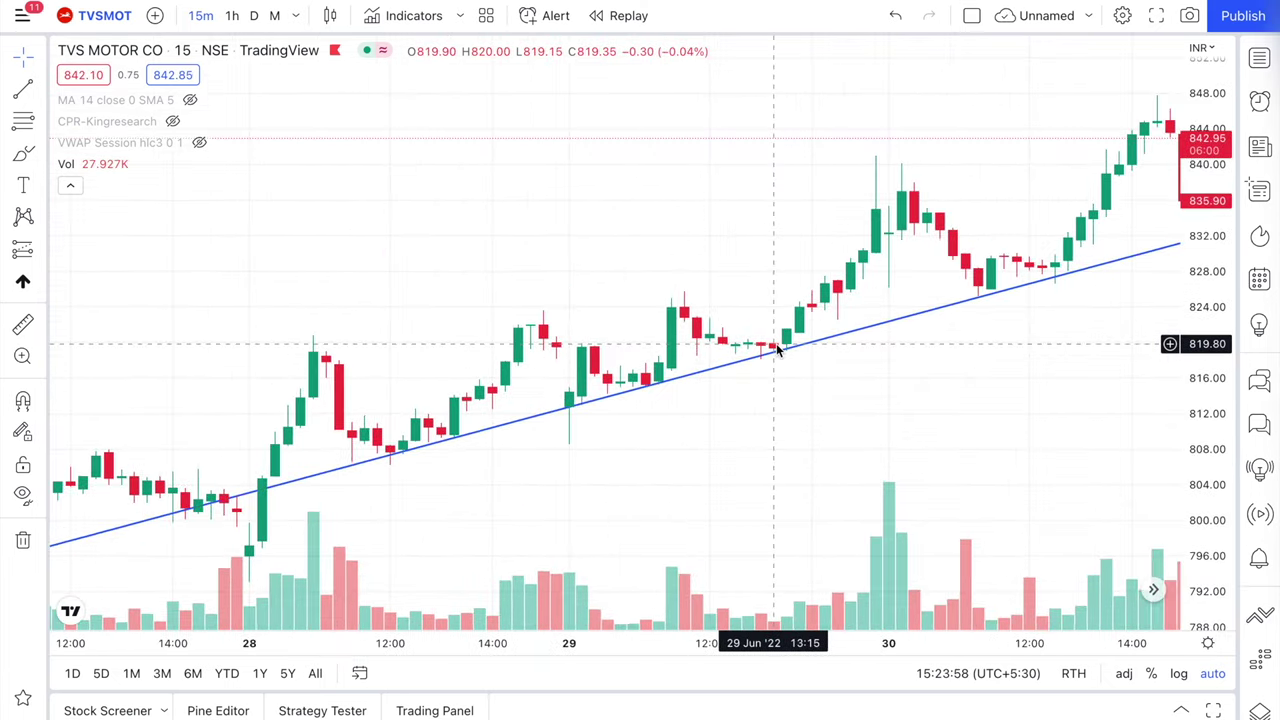
{"action": "scroll", "coordinate": [778, 348], "scroll_direction": "right", "scroll_amount": 6}
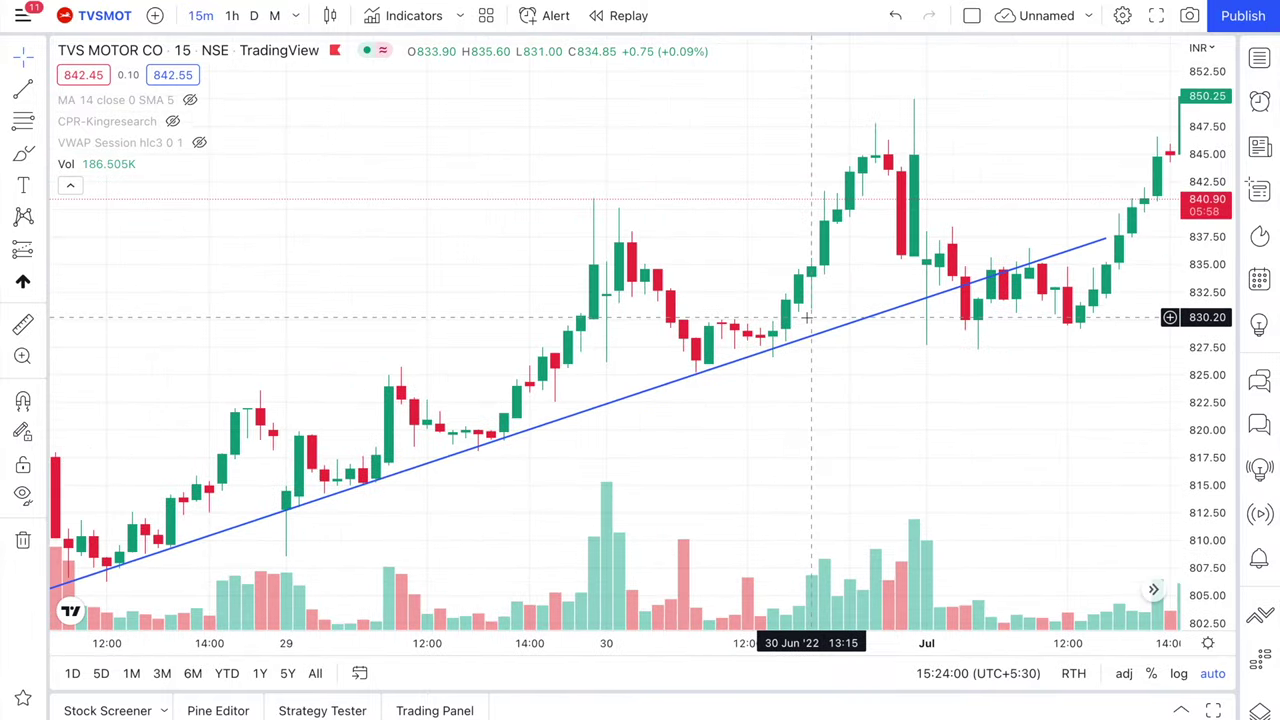
{"action": "scroll", "coordinate": [808, 318], "scroll_direction": "right", "scroll_amount": 3}
{"action": "scroll", "coordinate": [808, 318], "scroll_direction": "left", "scroll_amount": 6}
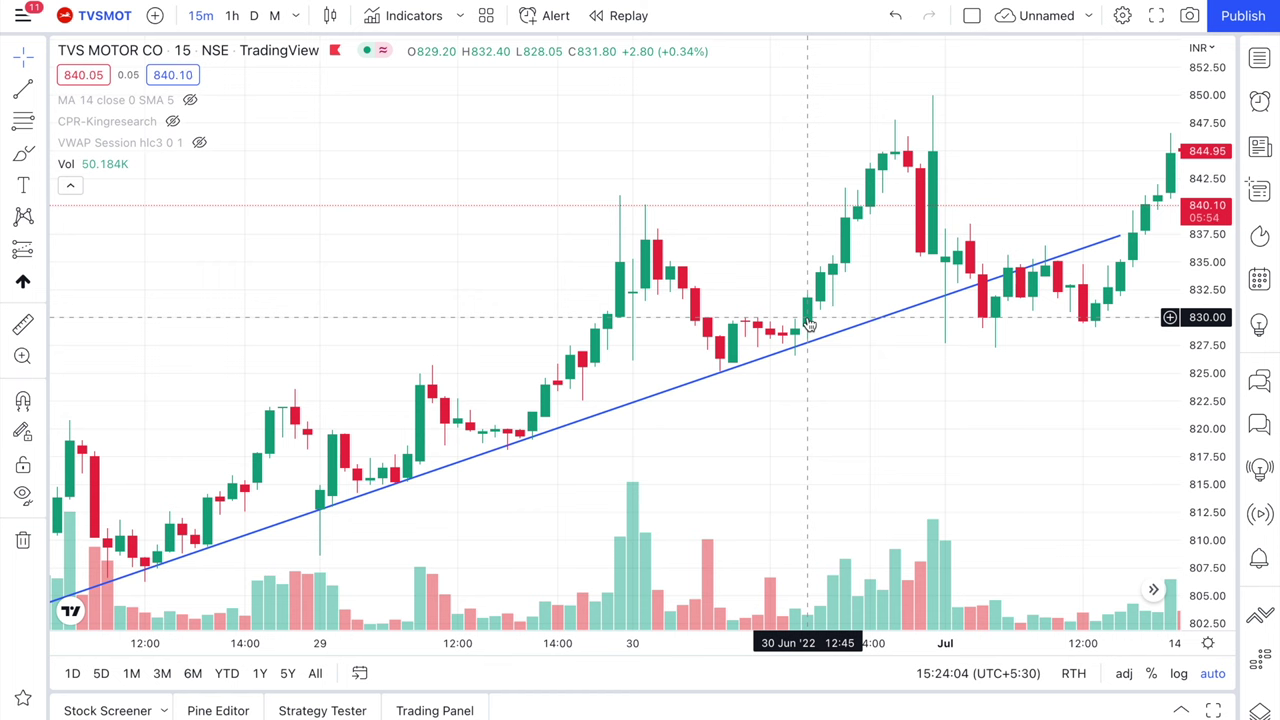
{"action": "scroll", "coordinate": [808, 325], "scroll_direction": "left", "scroll_amount": 3}
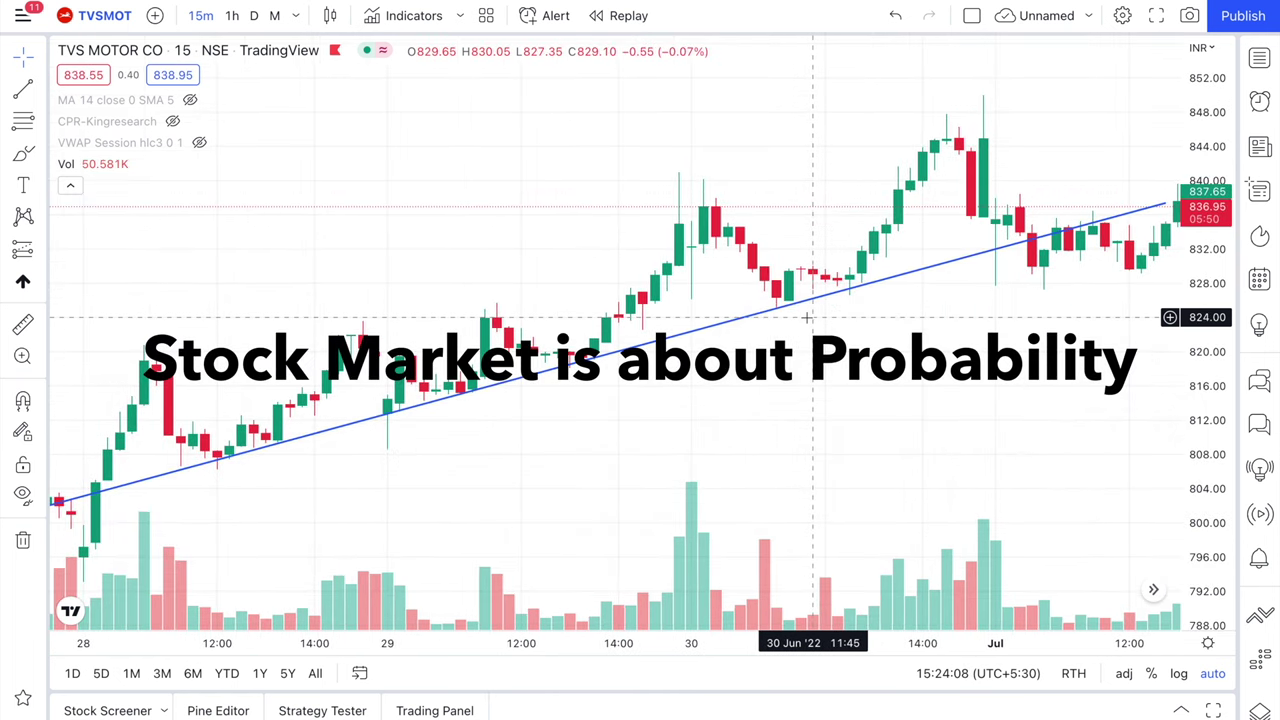
{"action": "scroll", "coordinate": [808, 317], "scroll_direction": "up", "scroll_amount": 3}
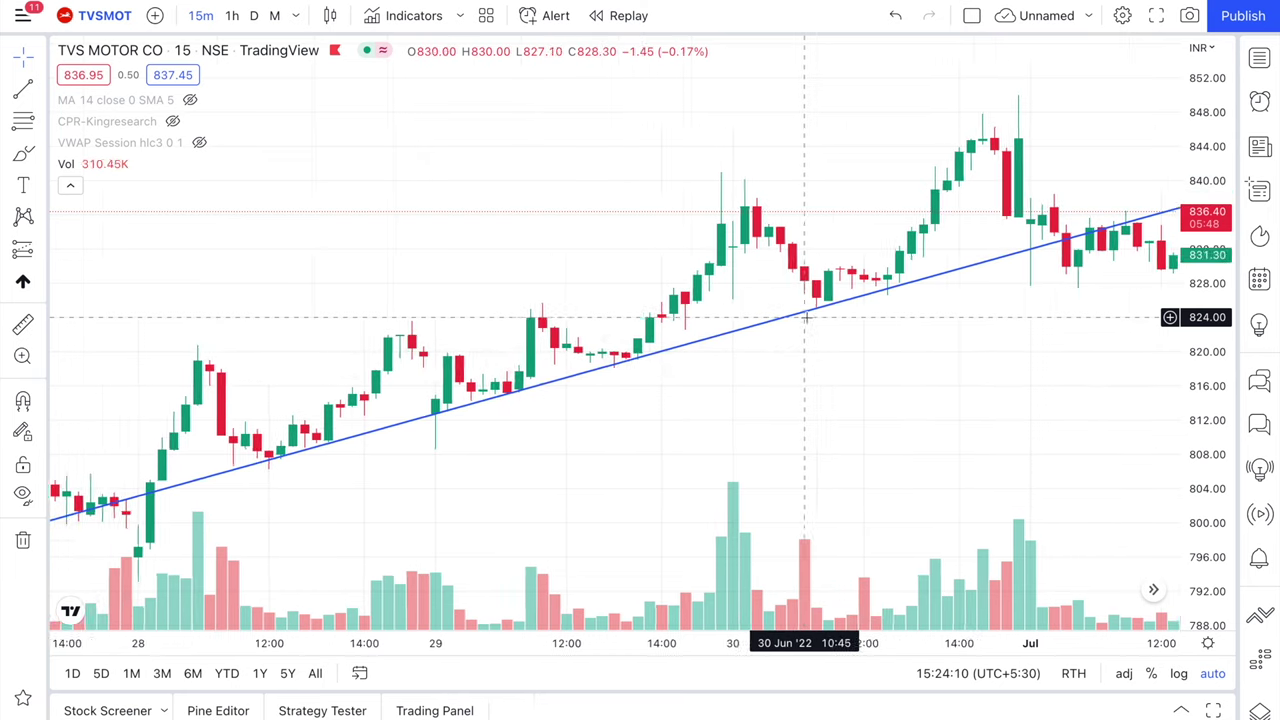
{"action": "scroll", "coordinate": [808, 317], "scroll_direction": "left", "scroll_amount": 2}
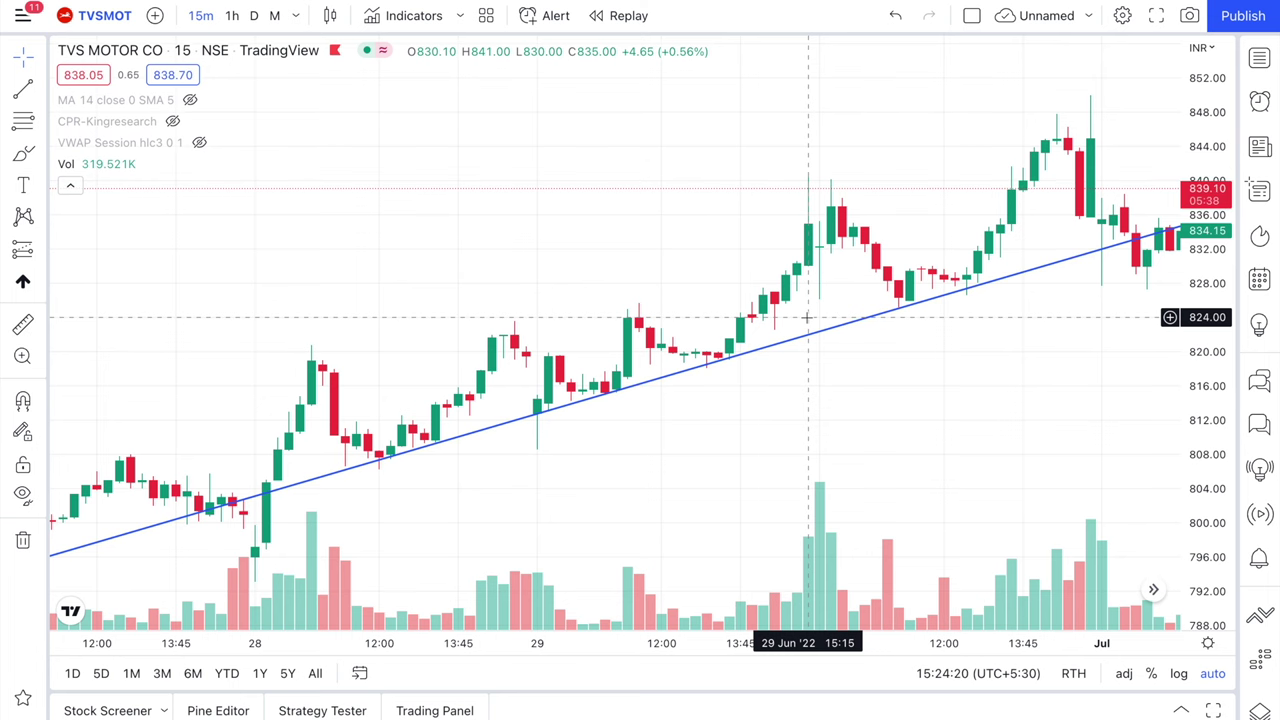
{"action": "scroll", "coordinate": [808, 317], "scroll_direction": "right", "scroll_amount": 1}
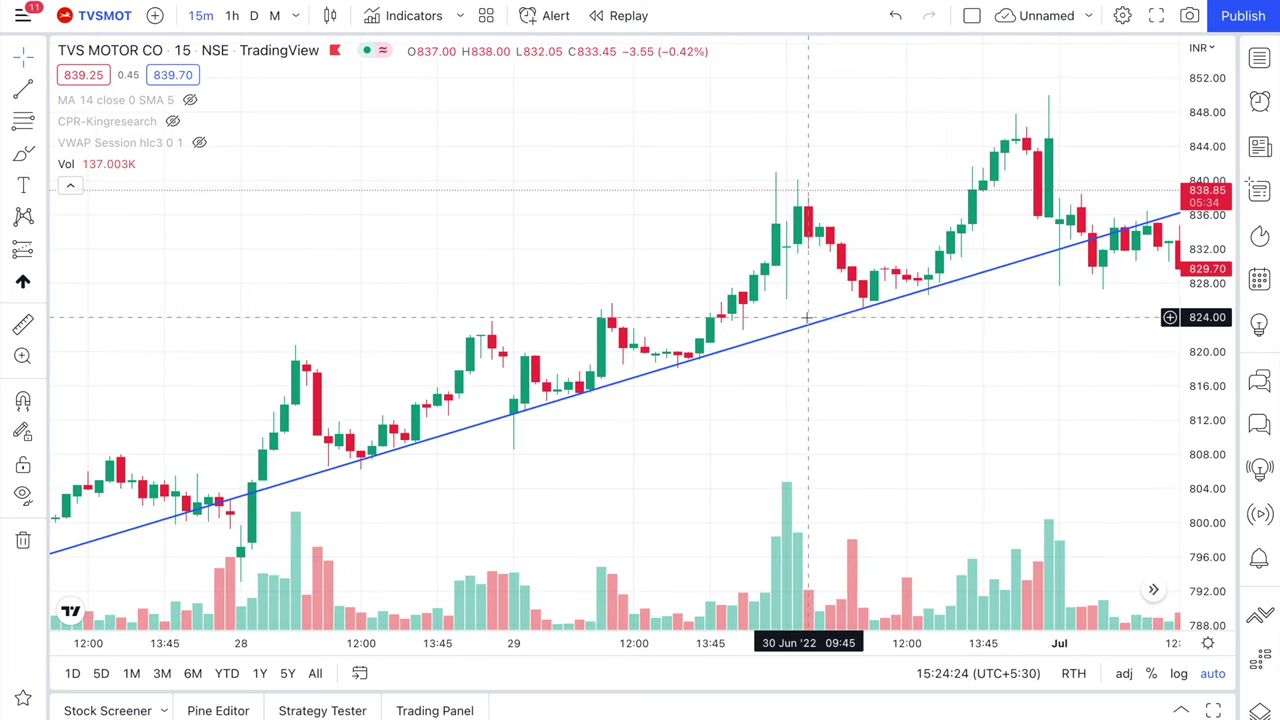
{"action": "scroll", "coordinate": [809, 320], "scroll_direction": "right", "scroll_amount": 1}
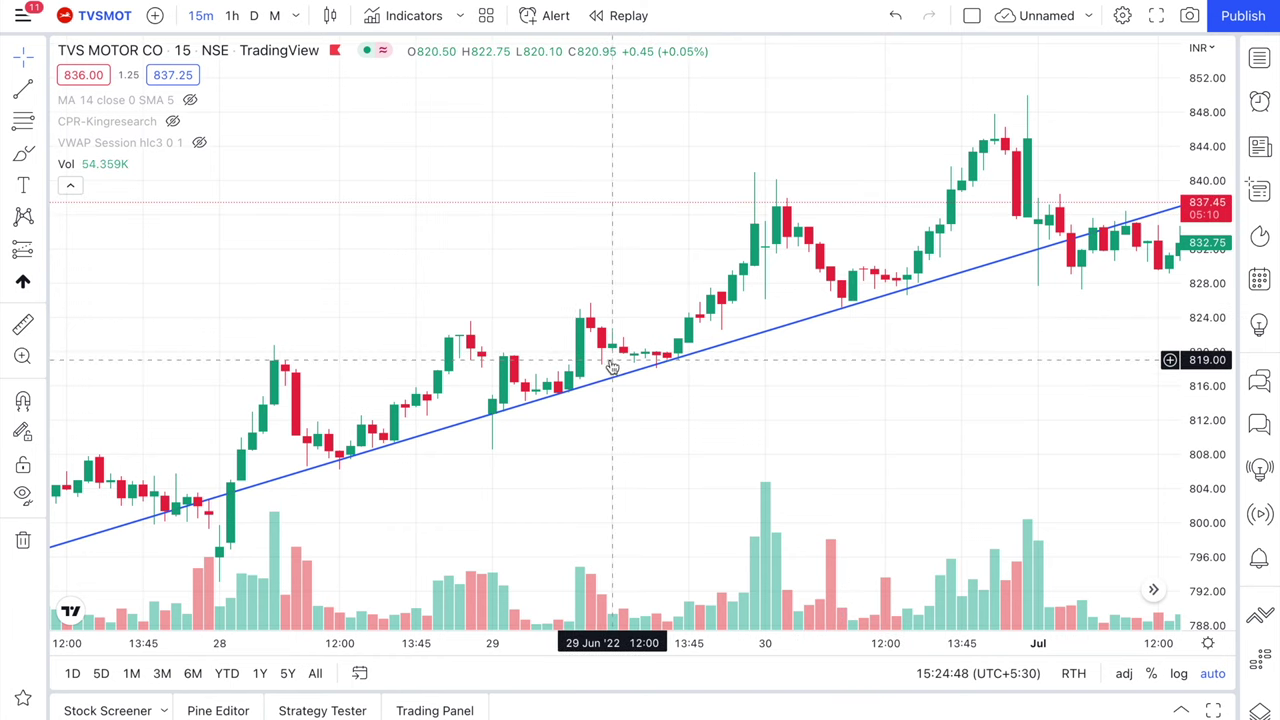
{"action": "scroll", "coordinate": [636, 352], "scroll_direction": "left", "scroll_amount": 3}
{"action": "scroll", "coordinate": [635, 352], "scroll_direction": "left", "scroll_amount": 10}
{"action": "scroll", "coordinate": [635, 352], "scroll_direction": "right", "scroll_amount": 8}
{"action": "scroll", "coordinate": [636, 356], "scroll_direction": "right", "scroll_amount": 5}
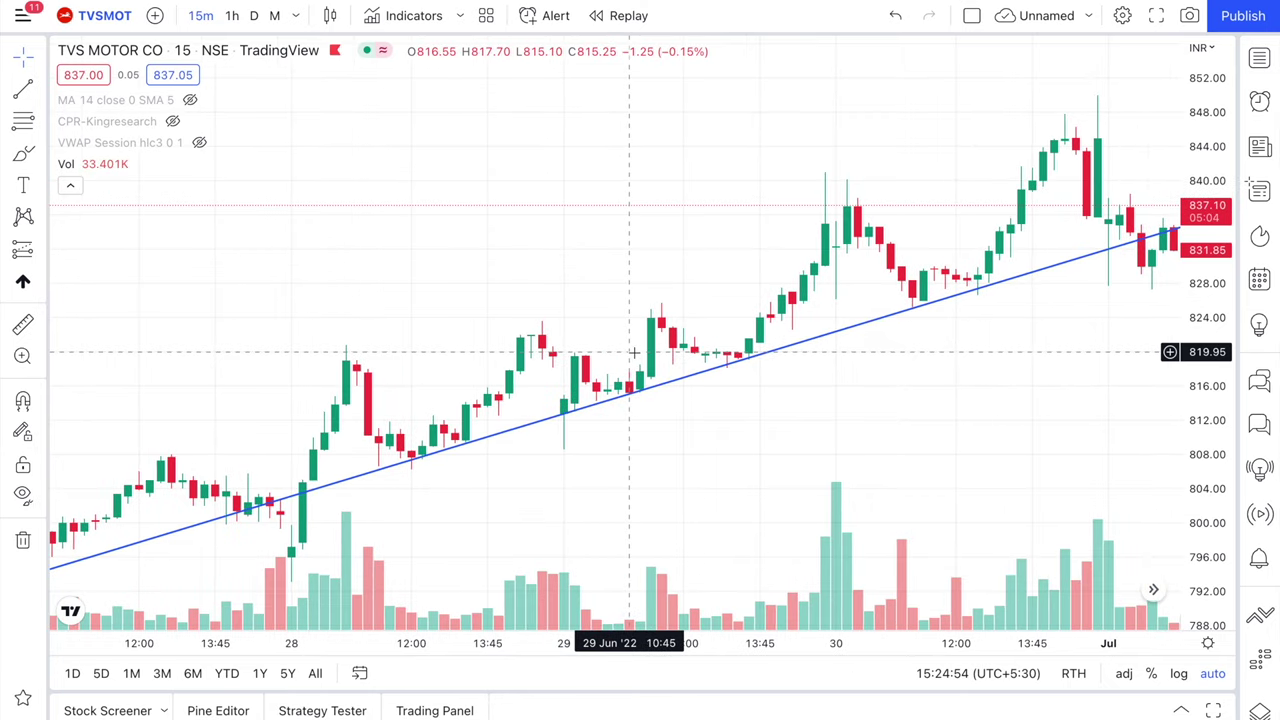
{"action": "scroll", "coordinate": [634, 352], "scroll_direction": "right", "scroll_amount": 3}
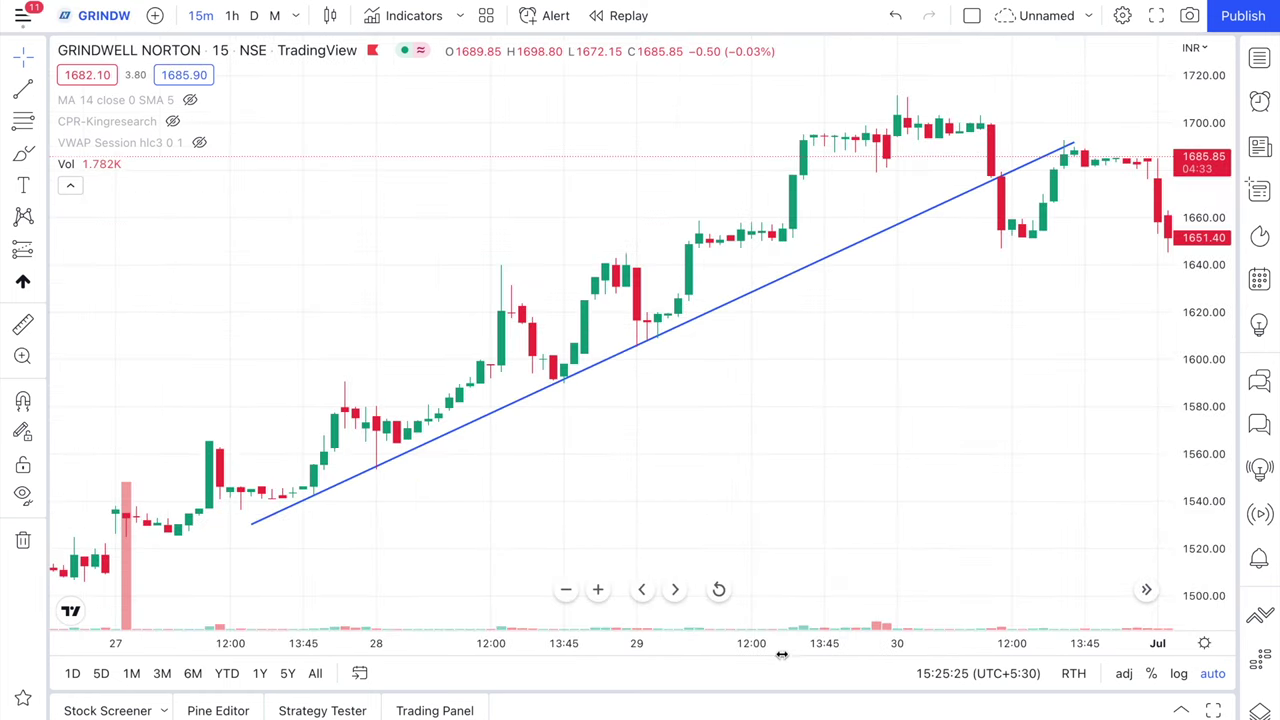
Examine the Grindwell Norton candles along the rising trendline from 28 to 30 June.
{"action": "left_click", "coordinate": [718, 589]}
{"action": "scroll", "coordinate": [701, 400], "scroll_direction": "right", "scroll_amount": 2}
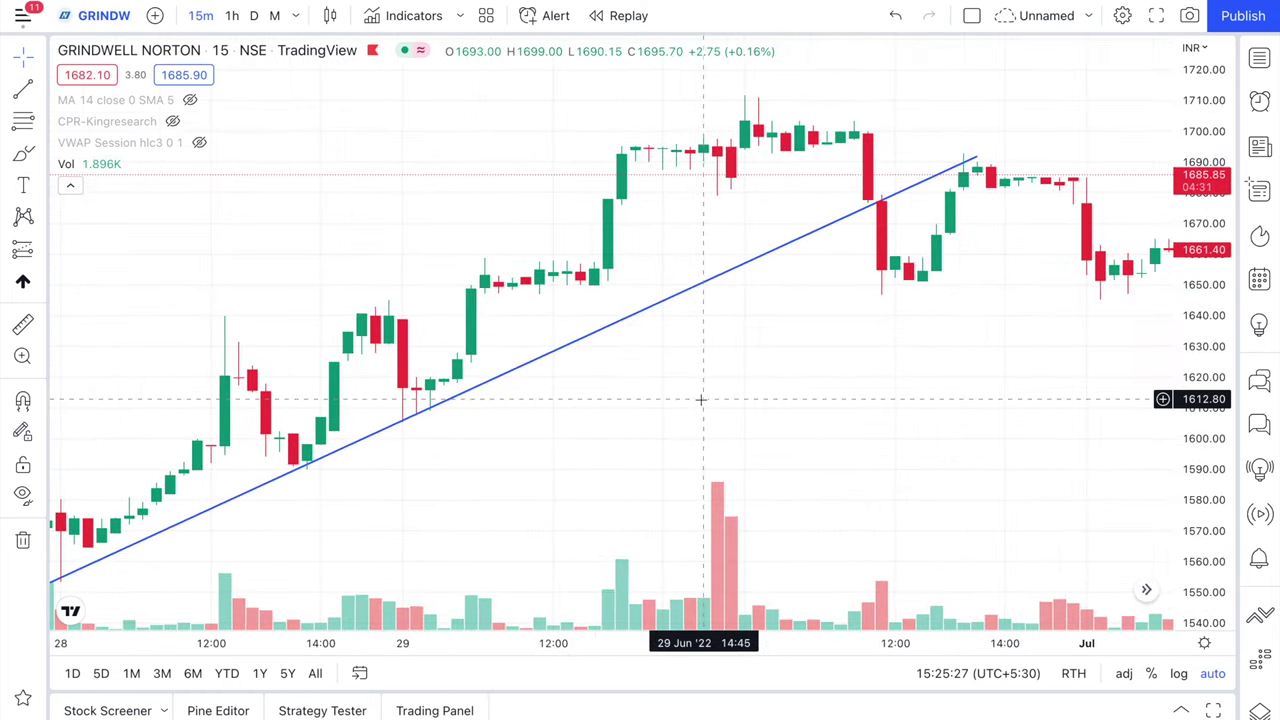
{"action": "scroll", "coordinate": [517, 382], "scroll_direction": "left", "scroll_amount": 2}
{"action": "scroll", "coordinate": [519, 385], "scroll_direction": "left", "scroll_amount": 5}
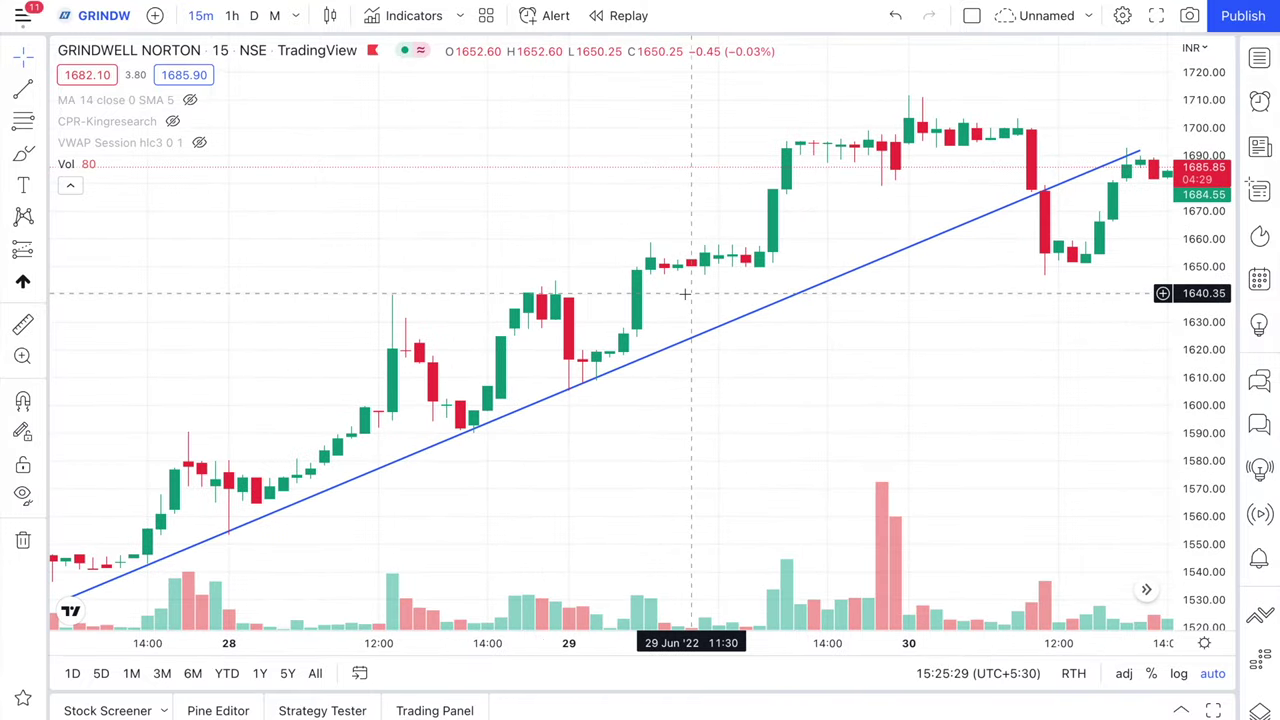
Switch to the Gold Mini Futures chart and examine the candles along the falling trendline and around its crossing on the 29th.
{"action": "key", "text": "Down"}
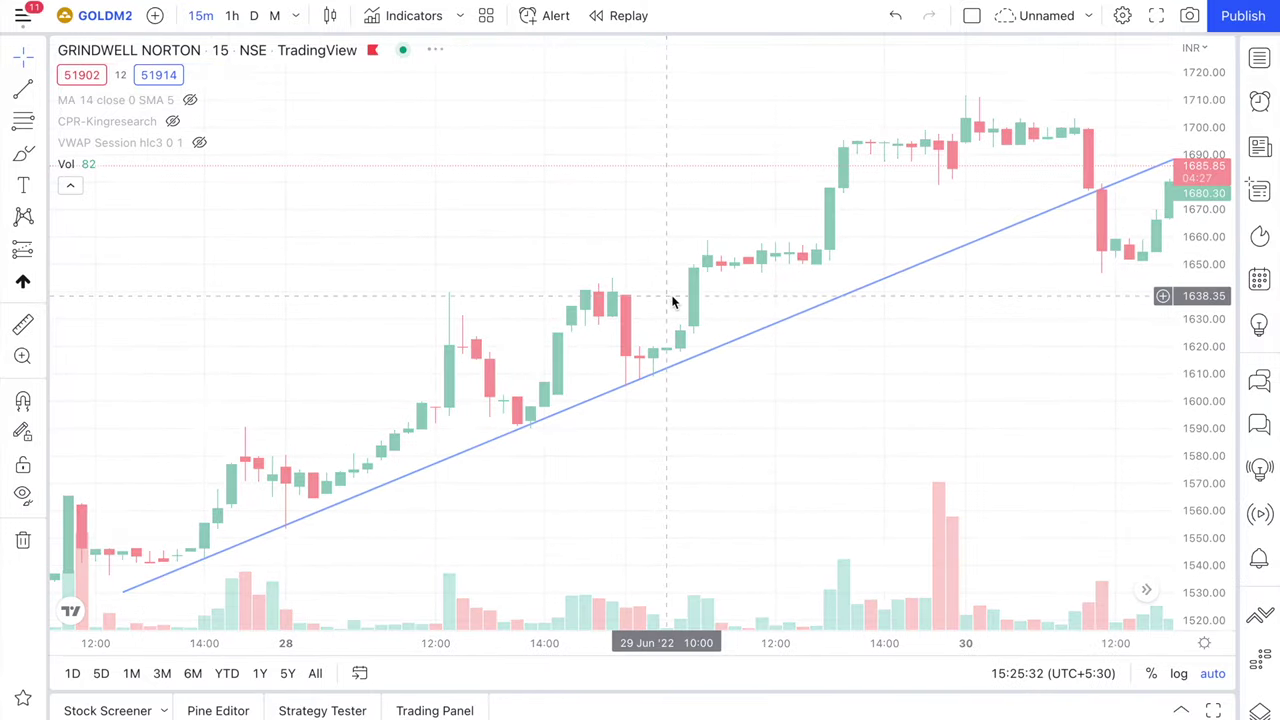
{"action": "scroll", "coordinate": [671, 296], "scroll_direction": "left", "scroll_amount": 8}
{"action": "scroll", "coordinate": [671, 296], "scroll_direction": "left", "scroll_amount": 10}
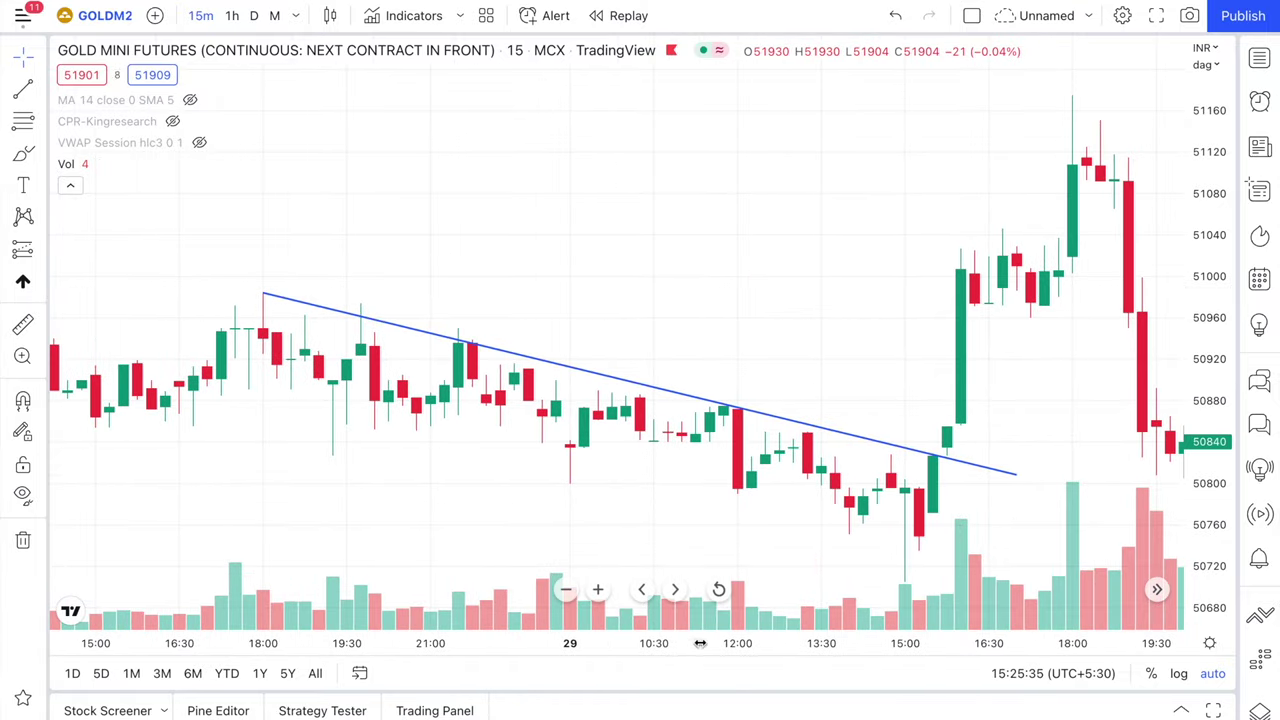
{"action": "scroll", "coordinate": [640, 625], "scroll_direction": "right", "scroll_amount": 8}
{"action": "left_click_drag", "start_coordinate": [1220, 517], "coordinate": [1208, 363]}
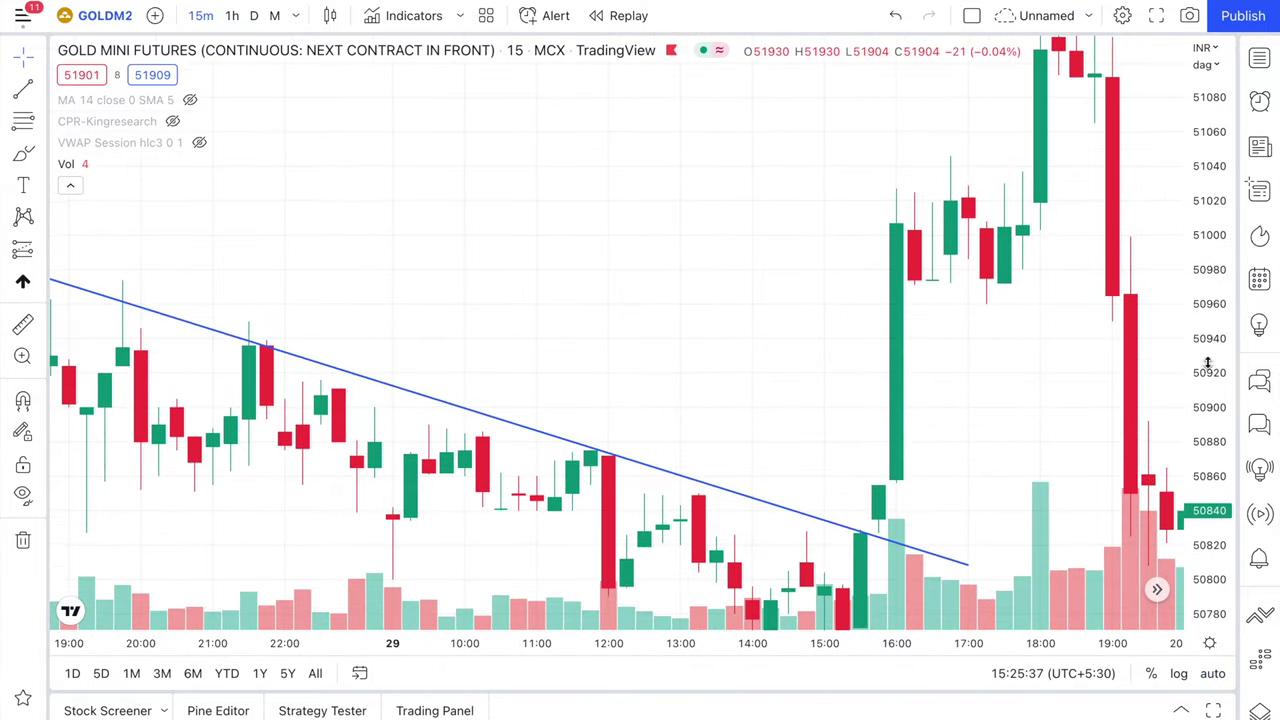
{"action": "scroll", "coordinate": [1003, 394], "scroll_direction": "left", "scroll_amount": 8}
{"action": "left_click_drag", "start_coordinate": [1003, 394], "coordinate": [905, 336]}
{"action": "right_click", "coordinate": [1222, 349]}
{"action": "left_click", "coordinate": [1206, 337]}
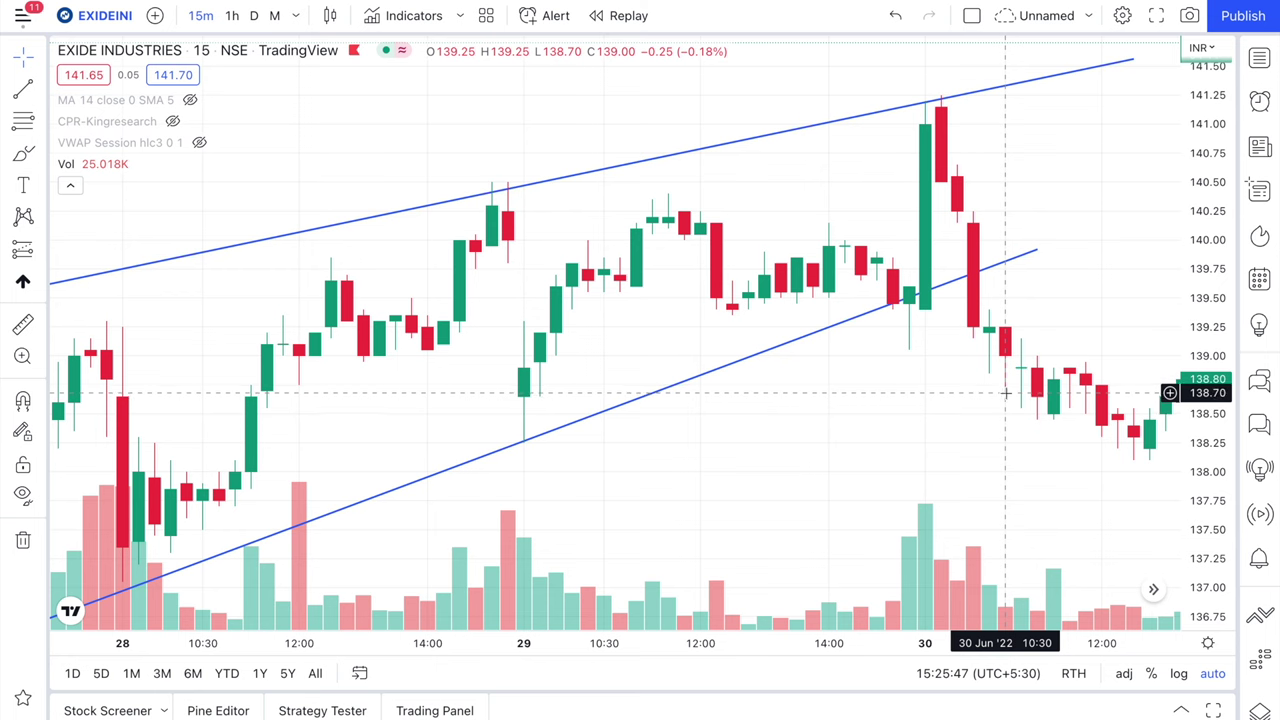
Examine the Exide Industries candles that cross the lower trendline on 30 June and those that follow.
{"action": "scroll", "coordinate": [985, 360], "scroll_direction": "right", "scroll_amount": 5}
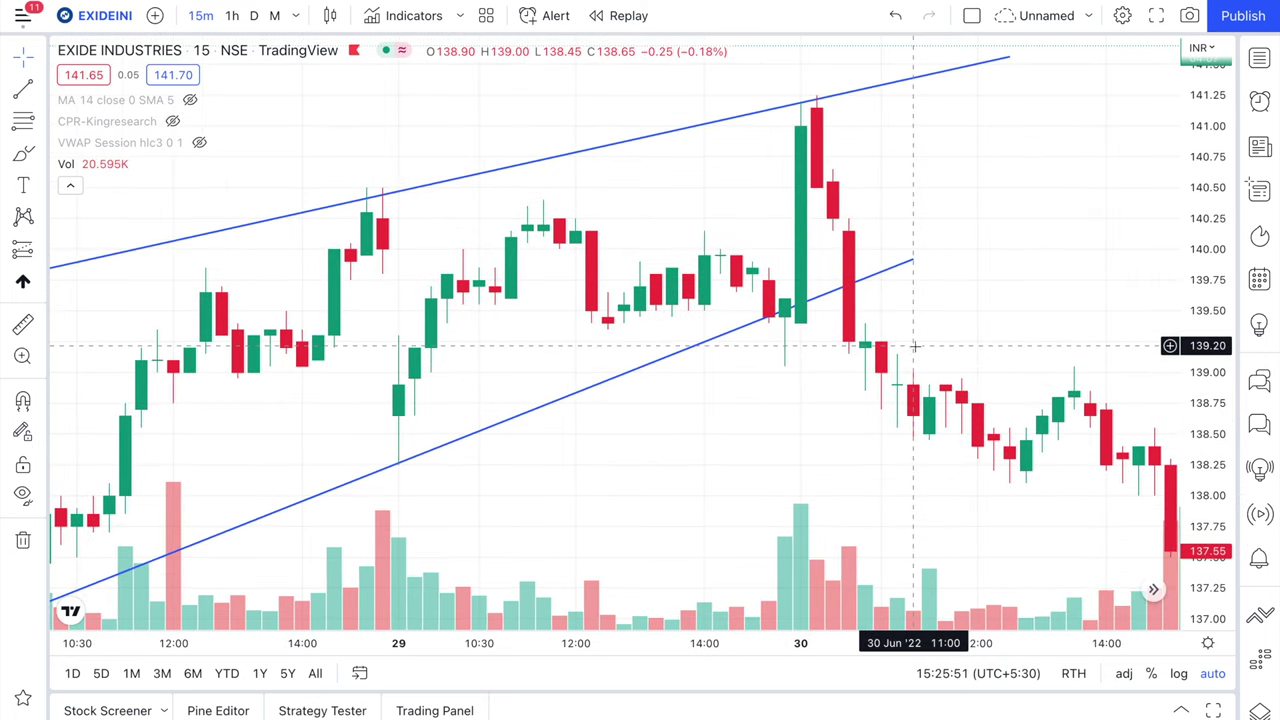
{"action": "scroll", "coordinate": [830, 398], "scroll_direction": "right", "scroll_amount": 3}
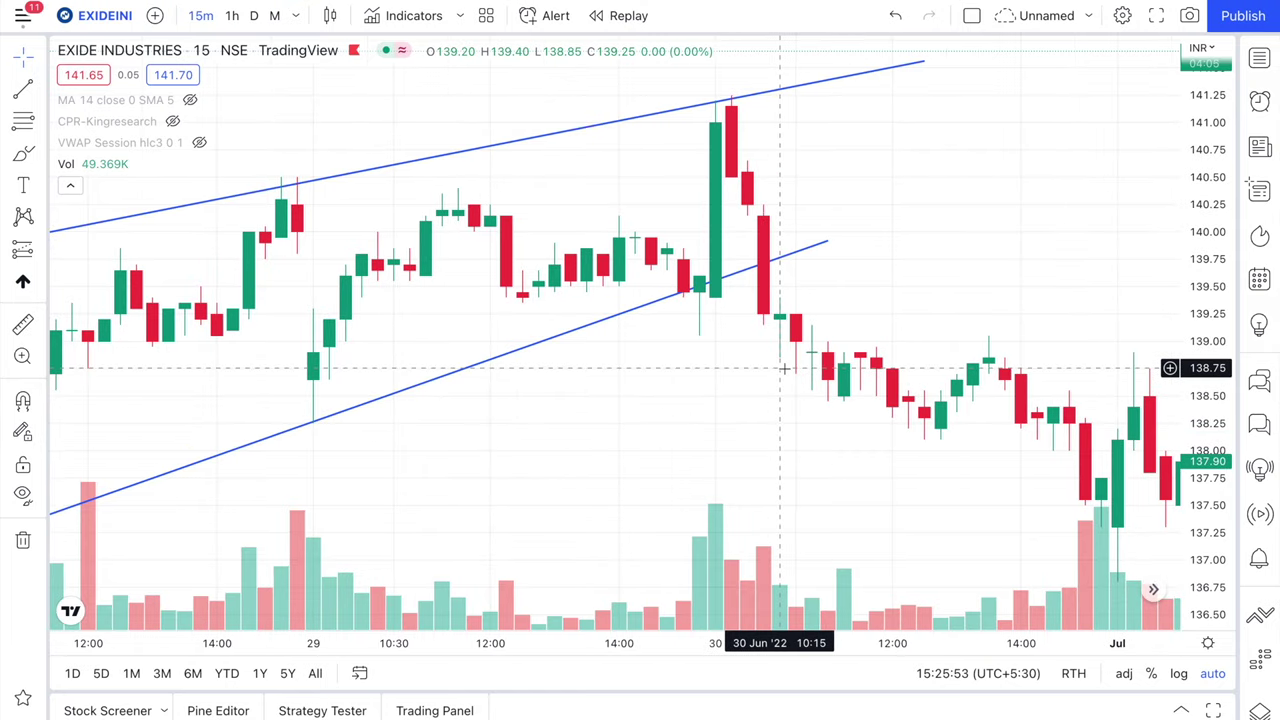
{"action": "scroll", "coordinate": [784, 368], "scroll_direction": "right", "scroll_amount": 2}
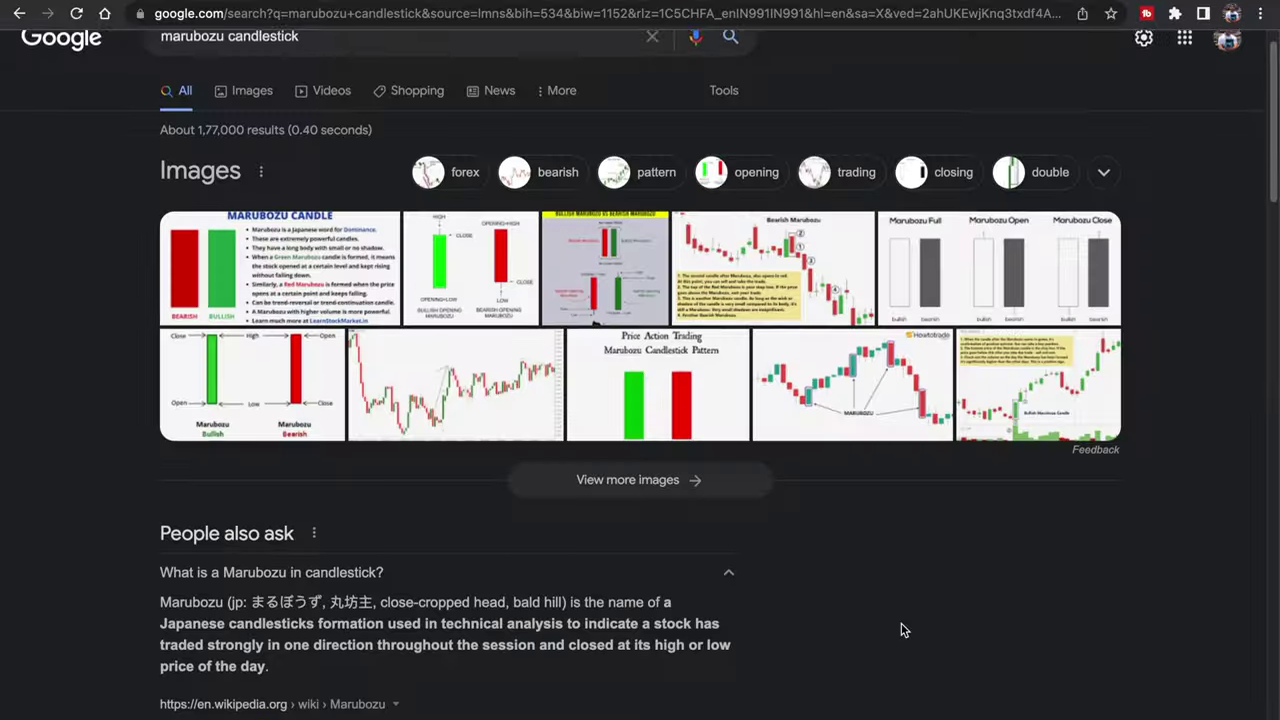
Review the marubozu candlestick search results and compare them with the breakout candles on the Exide Industries and Gold Mini Futures charts.
{"action": "scroll", "coordinate": [901, 629], "scroll_direction": "down", "scroll_amount": 3}
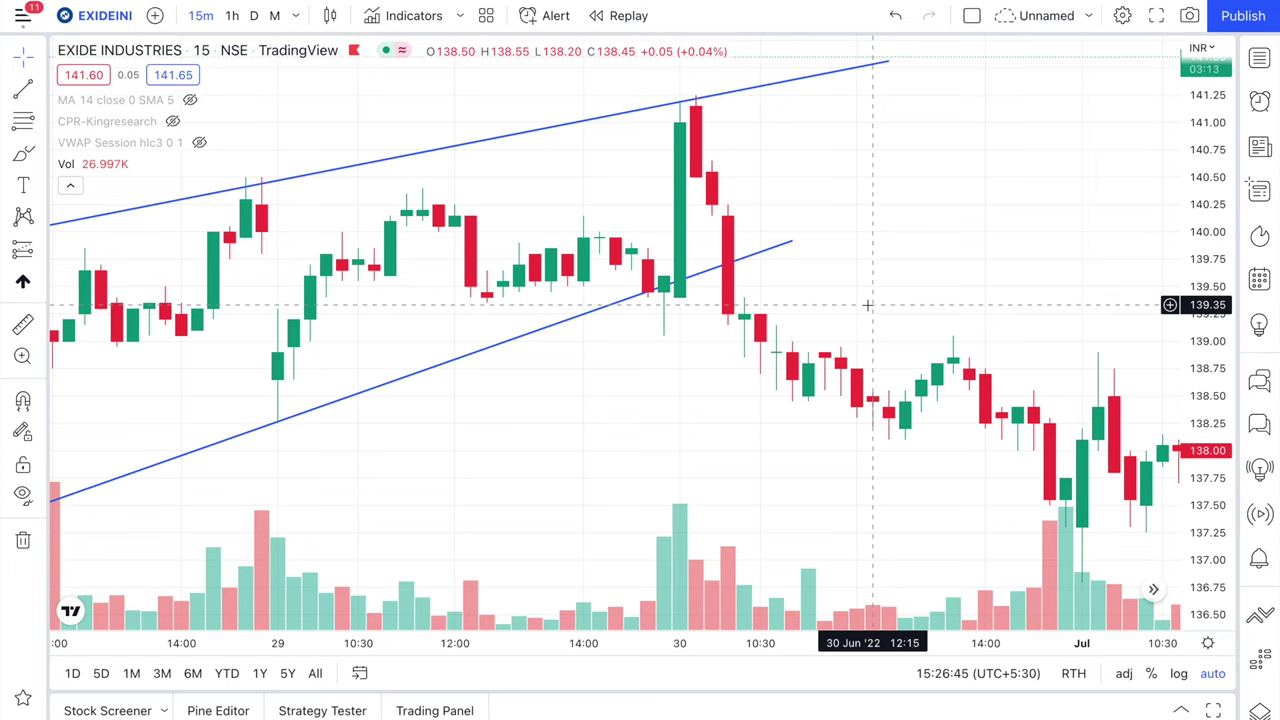
{"action": "scroll", "coordinate": [866, 303], "scroll_direction": "right", "scroll_amount": 5}
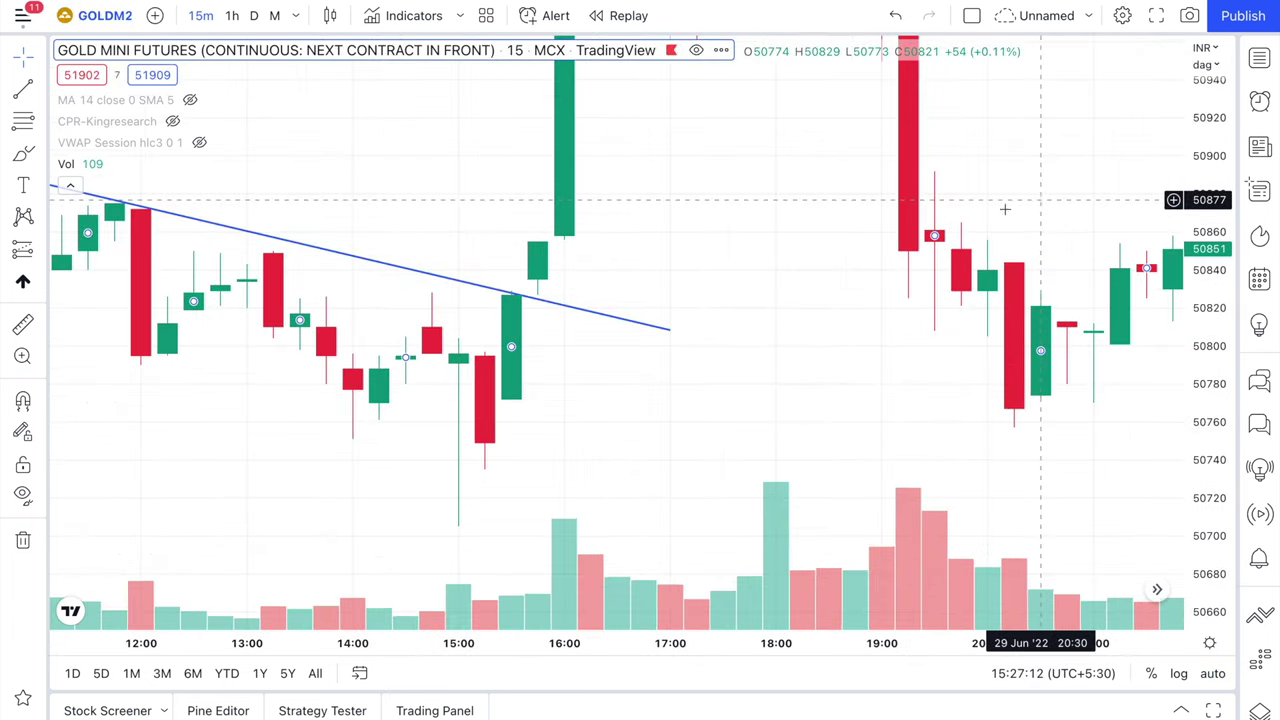
{"action": "left_click_drag", "start_coordinate": [634, 289], "coordinate": [796, 305]}
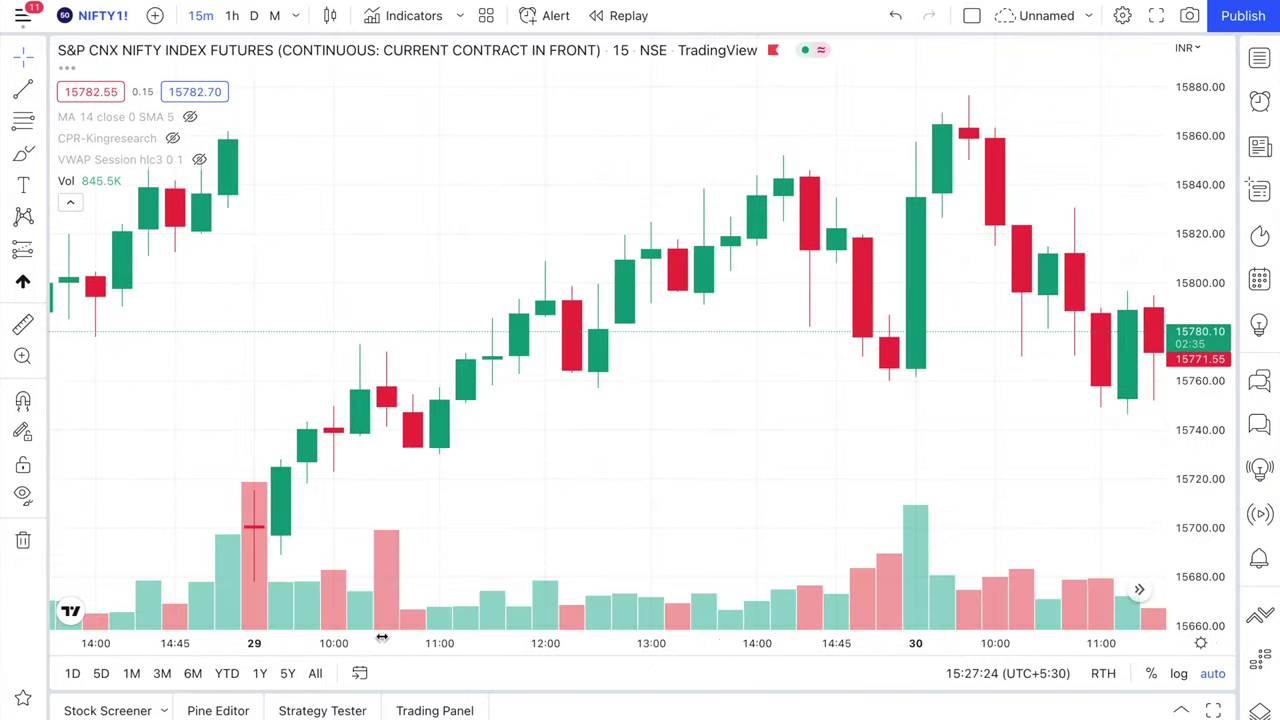
Switch to the Nifty index futures chart and look over its candles from 27 June to 1 July.
{"action": "left_click_drag", "start_coordinate": [382, 637], "coordinate": [840, 639]}
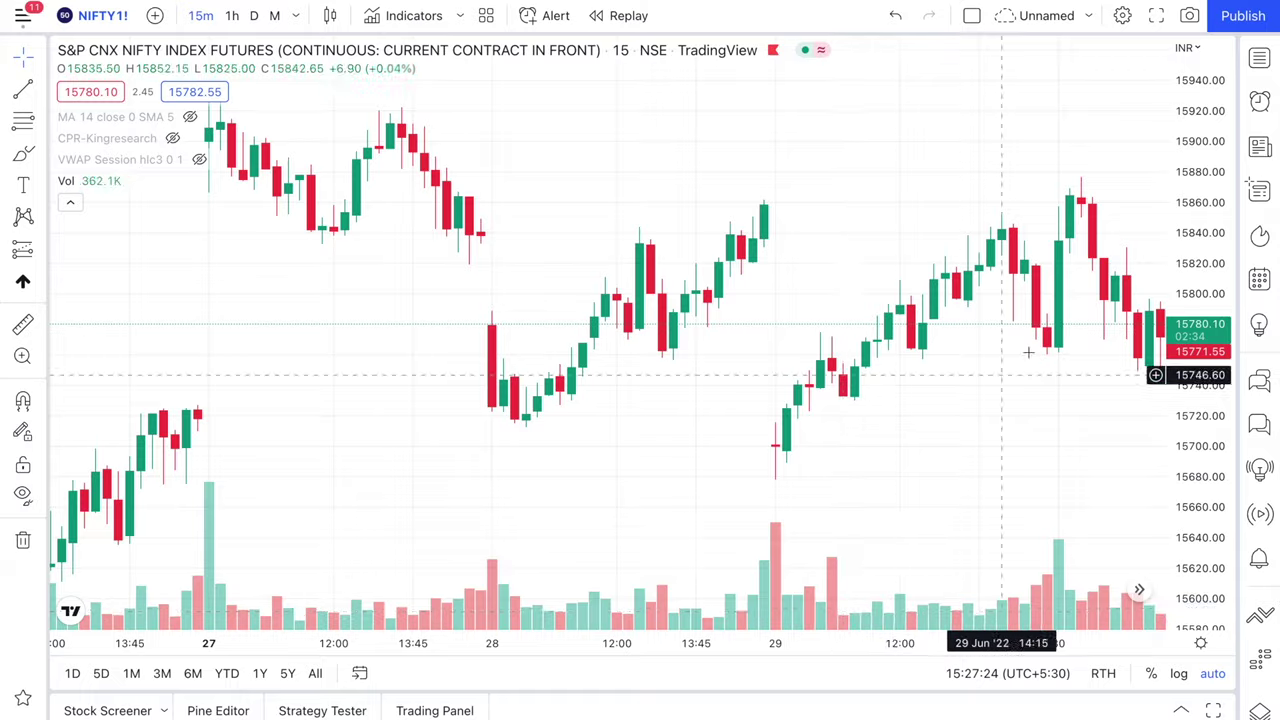
{"action": "scroll", "coordinate": [1043, 343], "scroll_direction": "right", "scroll_amount": 10}
{"action": "scroll", "coordinate": [1043, 340], "scroll_direction": "left", "scroll_amount": 3}
{"action": "scroll", "coordinate": [1043, 340], "scroll_direction": "left", "scroll_amount": 3}
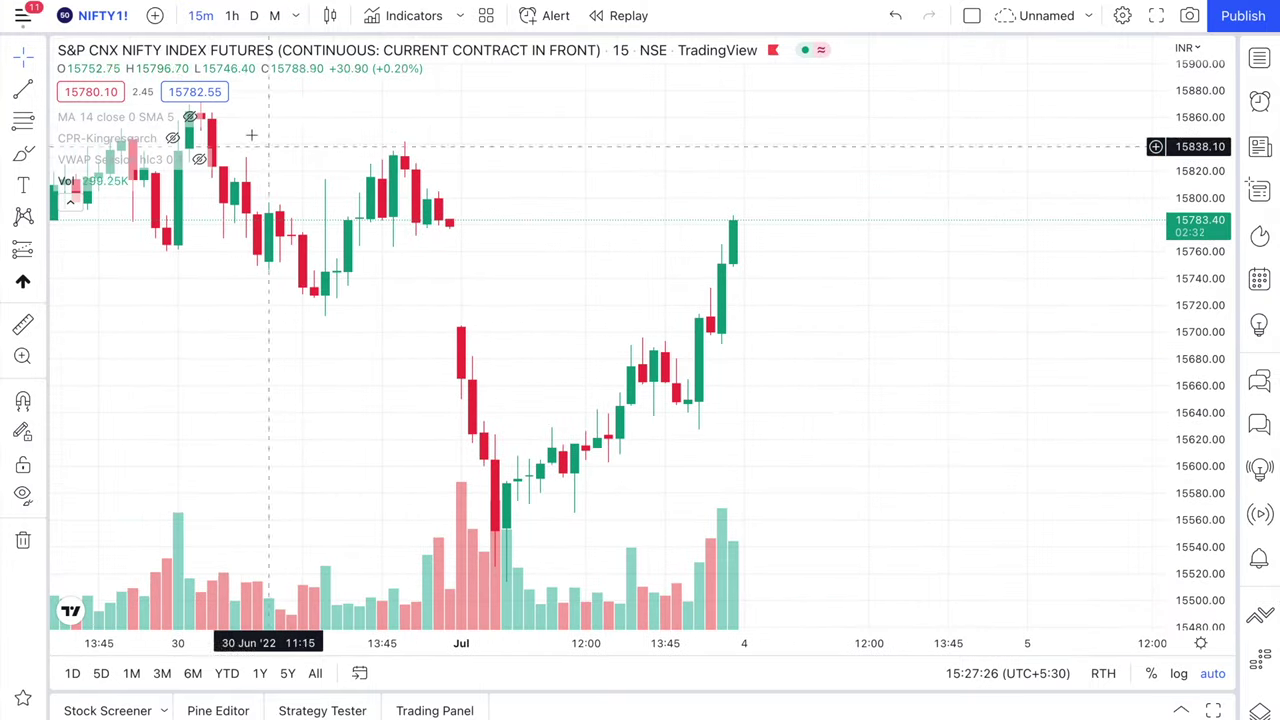
Show the 14-period moving average on the Nifty futures chart and examine the 1 July candles against it.
{"action": "left_click_drag", "start_coordinate": [632, 420], "coordinate": [869, 522]}
{"action": "left_click_drag", "start_coordinate": [903, 643], "coordinate": [505, 665]}
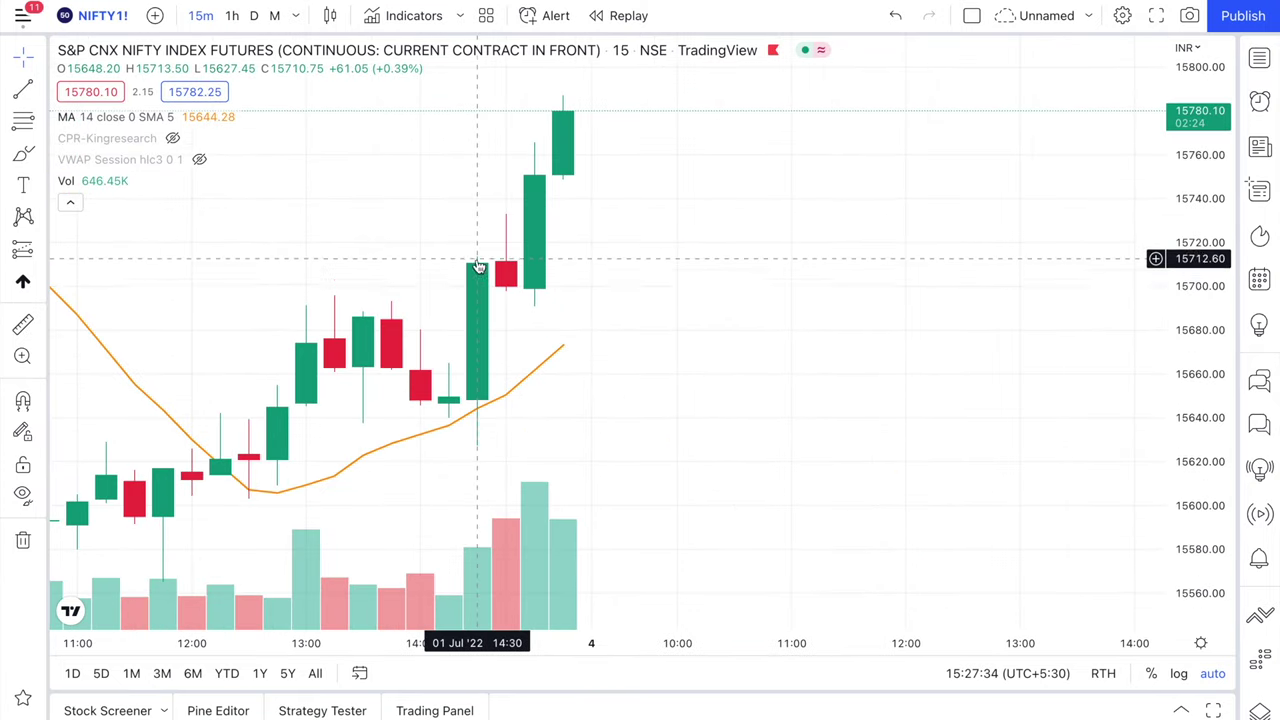
{"action": "scroll", "coordinate": [556, 310], "scroll_direction": "left", "scroll_amount": 6}
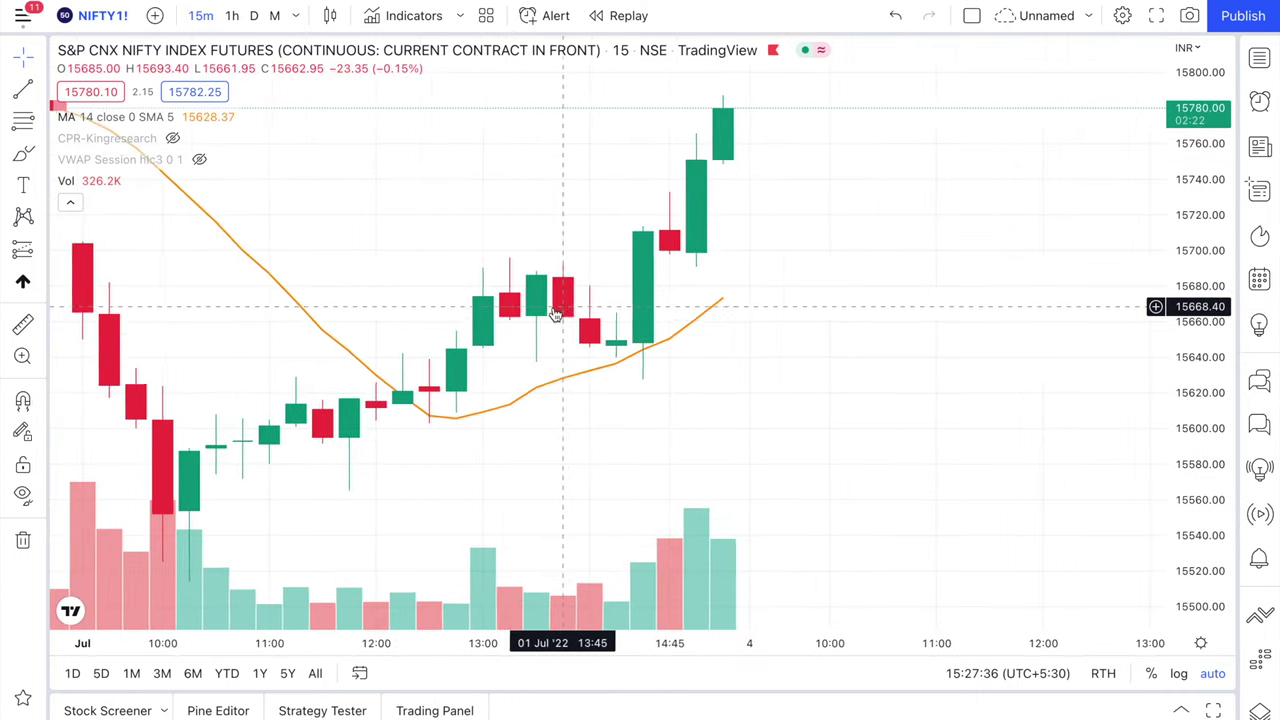
{"action": "left_click_drag", "start_coordinate": [272, 648], "coordinate": [390, 648]}
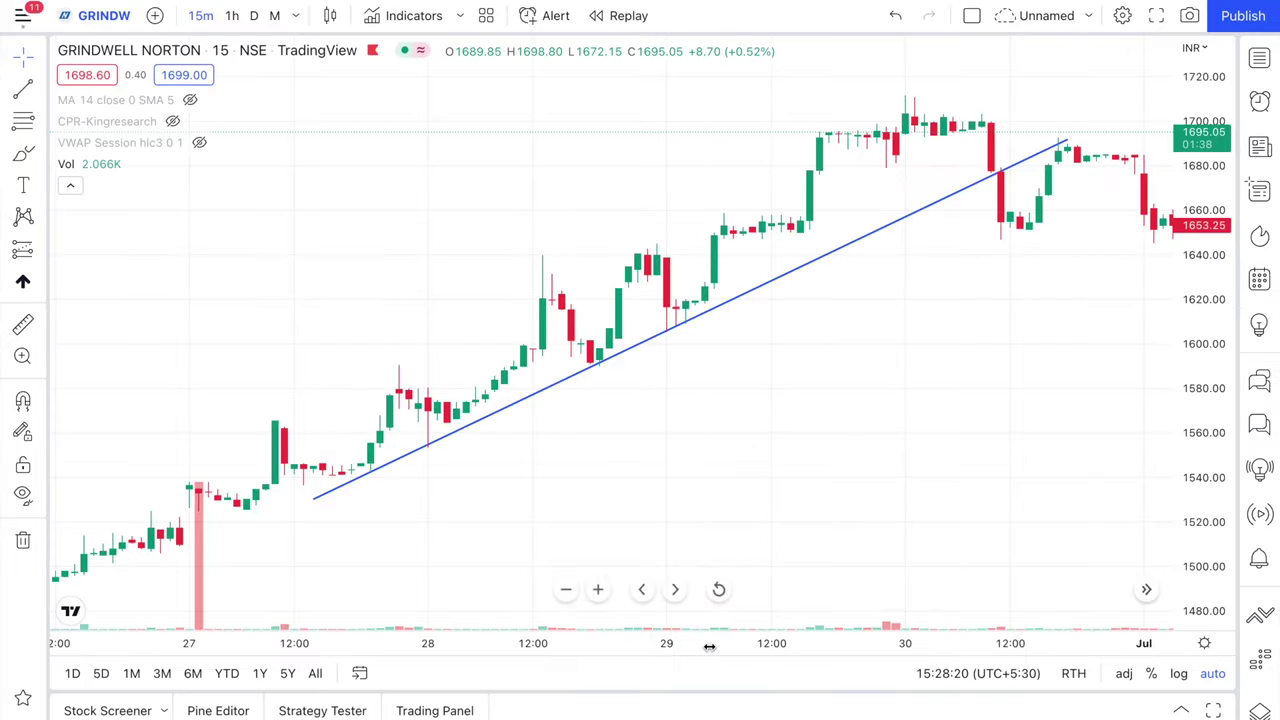
Switch to the Grindwell Norton chart and examine the candles touching the rising trendline around the 29 June open.
{"action": "left_click_drag", "start_coordinate": [718, 647], "coordinate": [488, 647]}
{"action": "scroll", "coordinate": [512, 421], "scroll_direction": "left", "scroll_amount": 3}
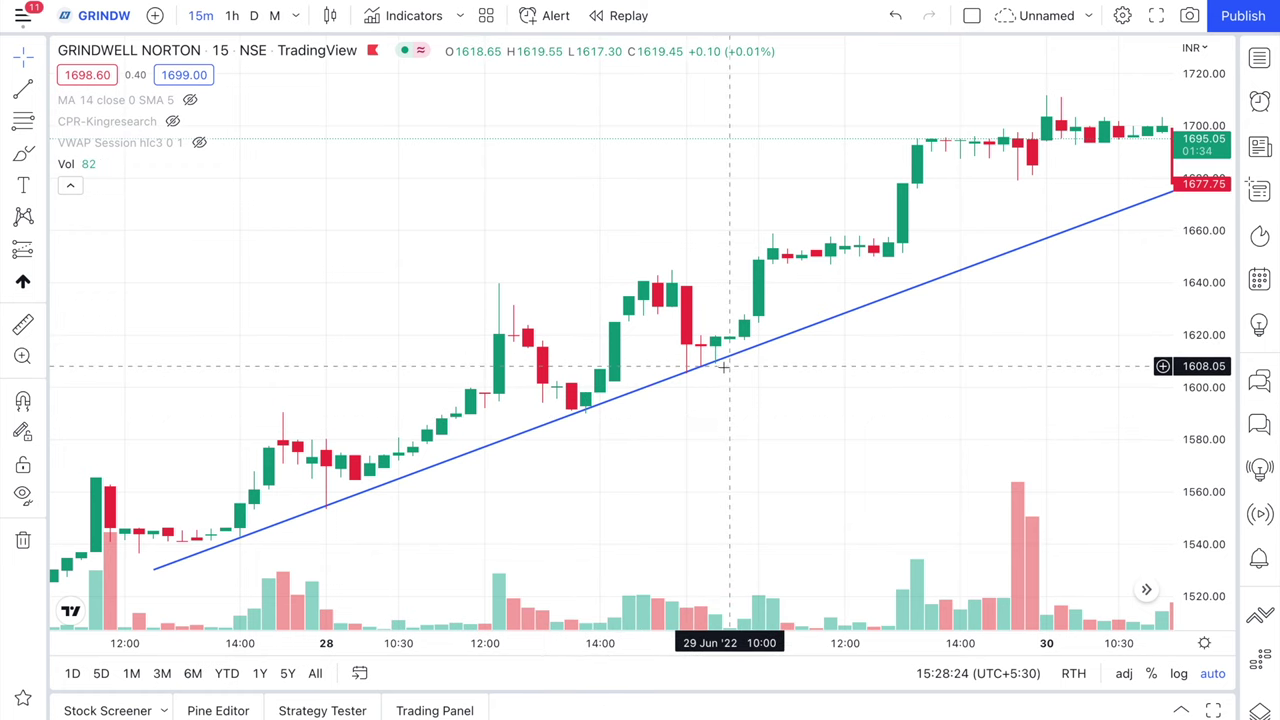
{"action": "scroll", "coordinate": [740, 356], "scroll_direction": "right", "scroll_amount": 3}
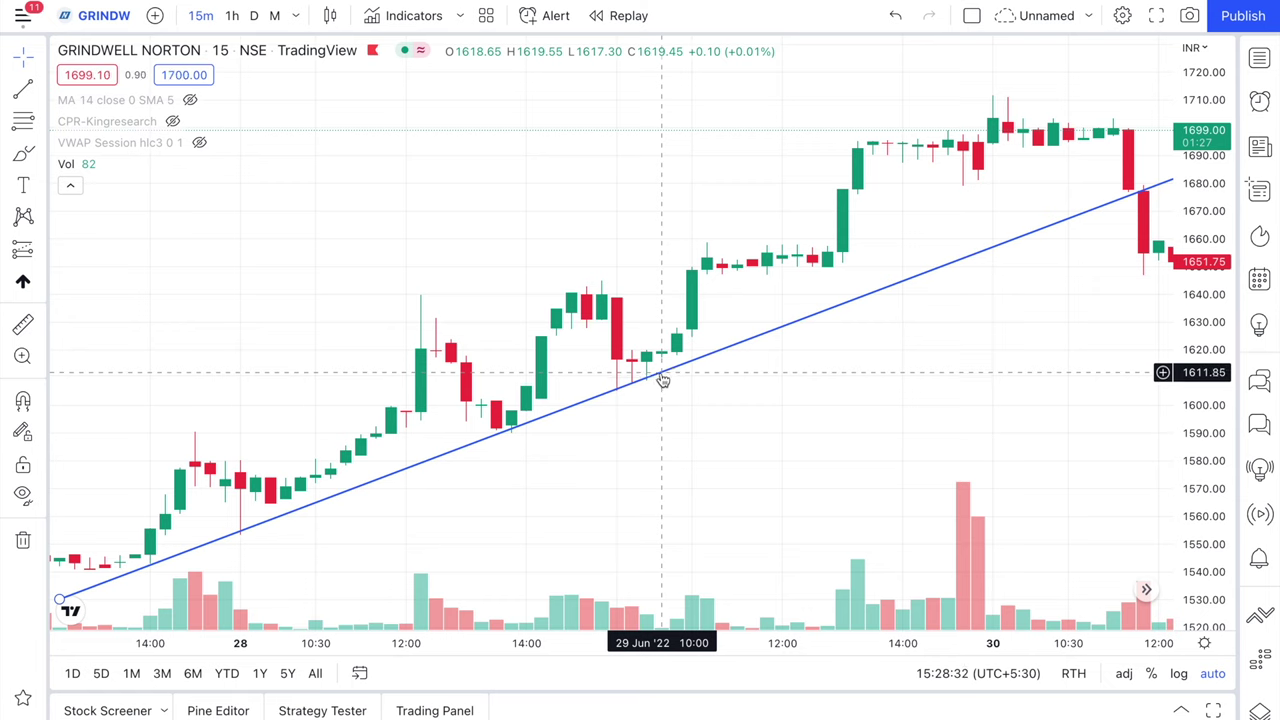
{"action": "scroll", "coordinate": [666, 377], "scroll_direction": "right", "scroll_amount": 5}
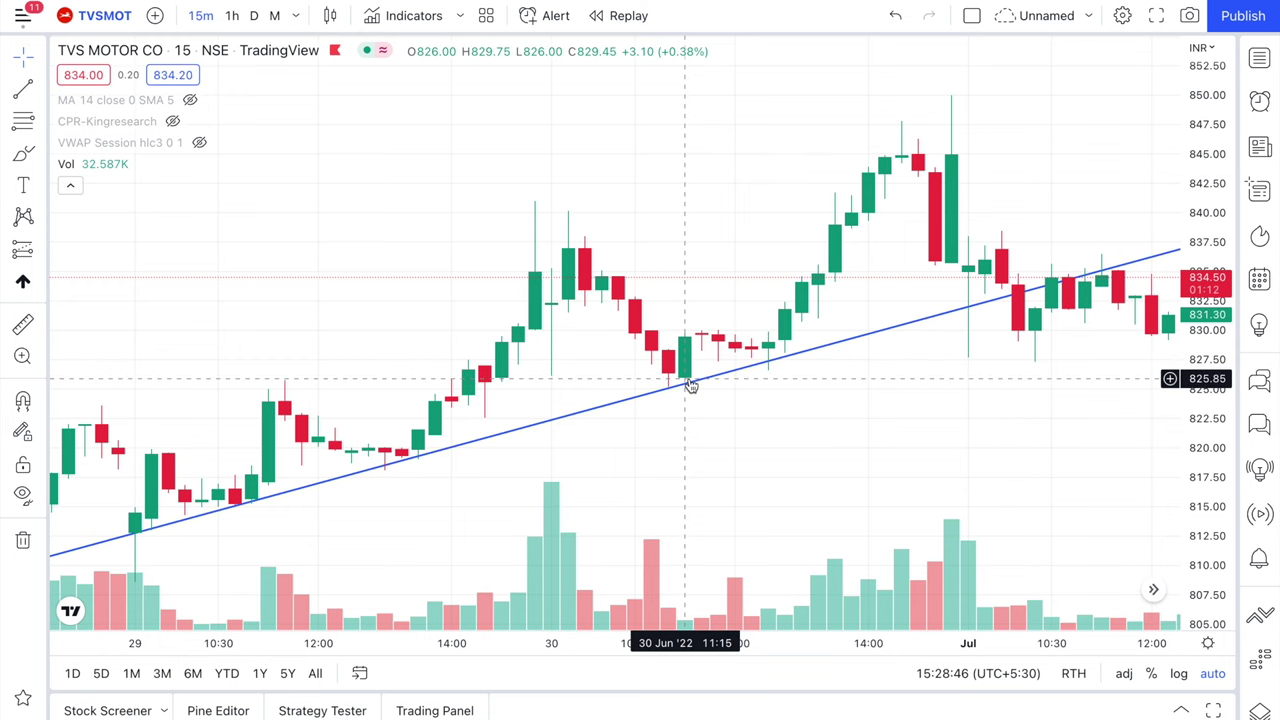
Switch to the TVS Motor chart and examine the 30 June 11:15 candle at the rising trendline.
{"action": "scroll", "coordinate": [685, 378], "scroll_direction": "left", "scroll_amount": 2}
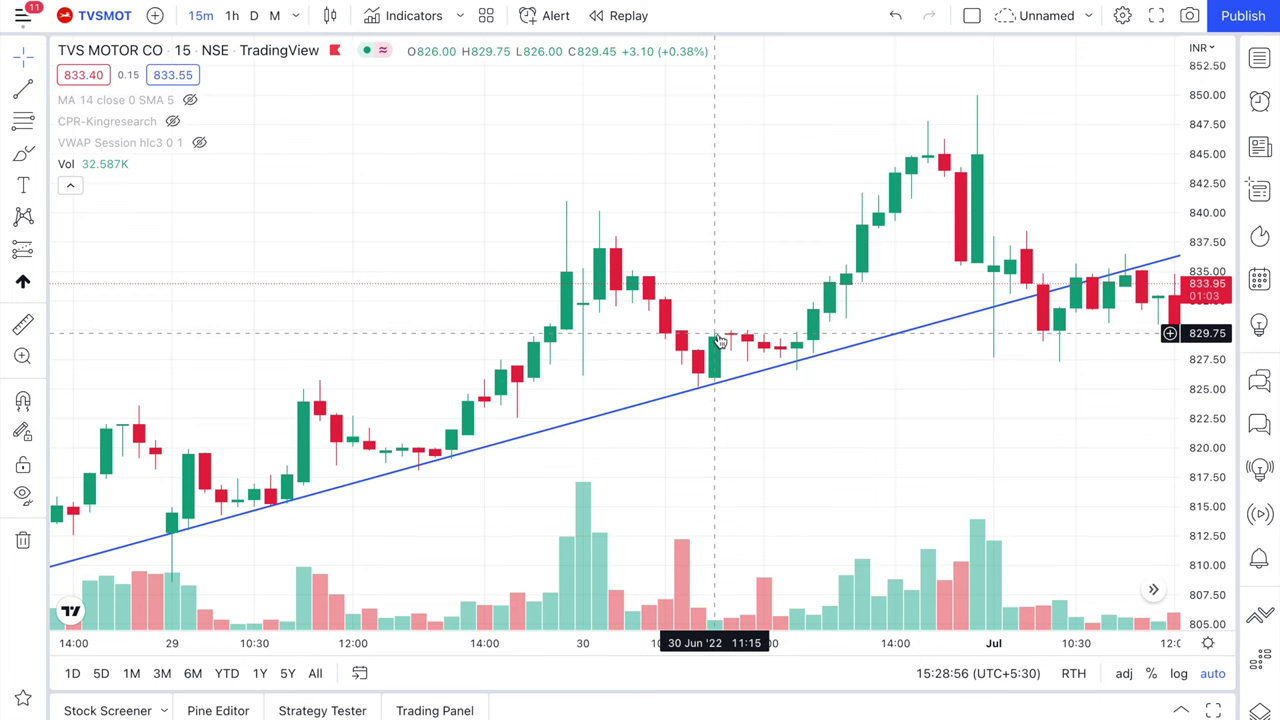
{"action": "scroll", "coordinate": [733, 432], "scroll_direction": "left", "scroll_amount": 5}
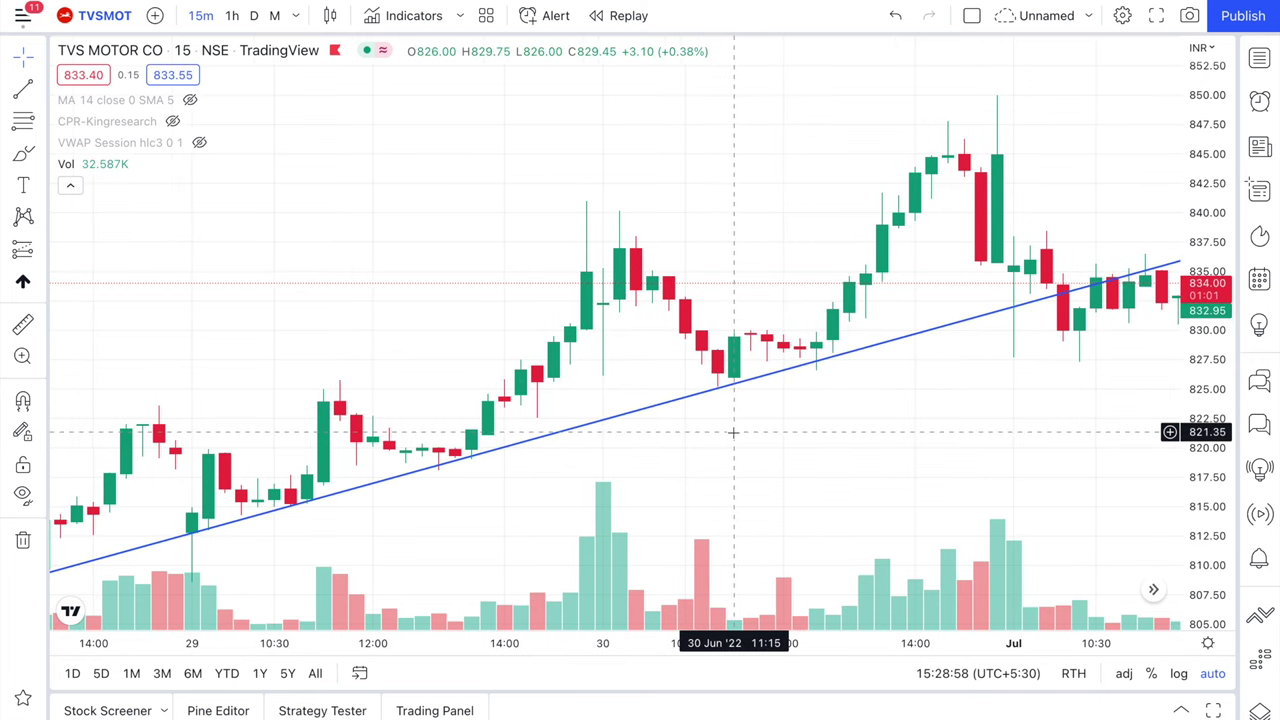
{"action": "scroll", "coordinate": [733, 432], "scroll_direction": "right", "scroll_amount": 5}
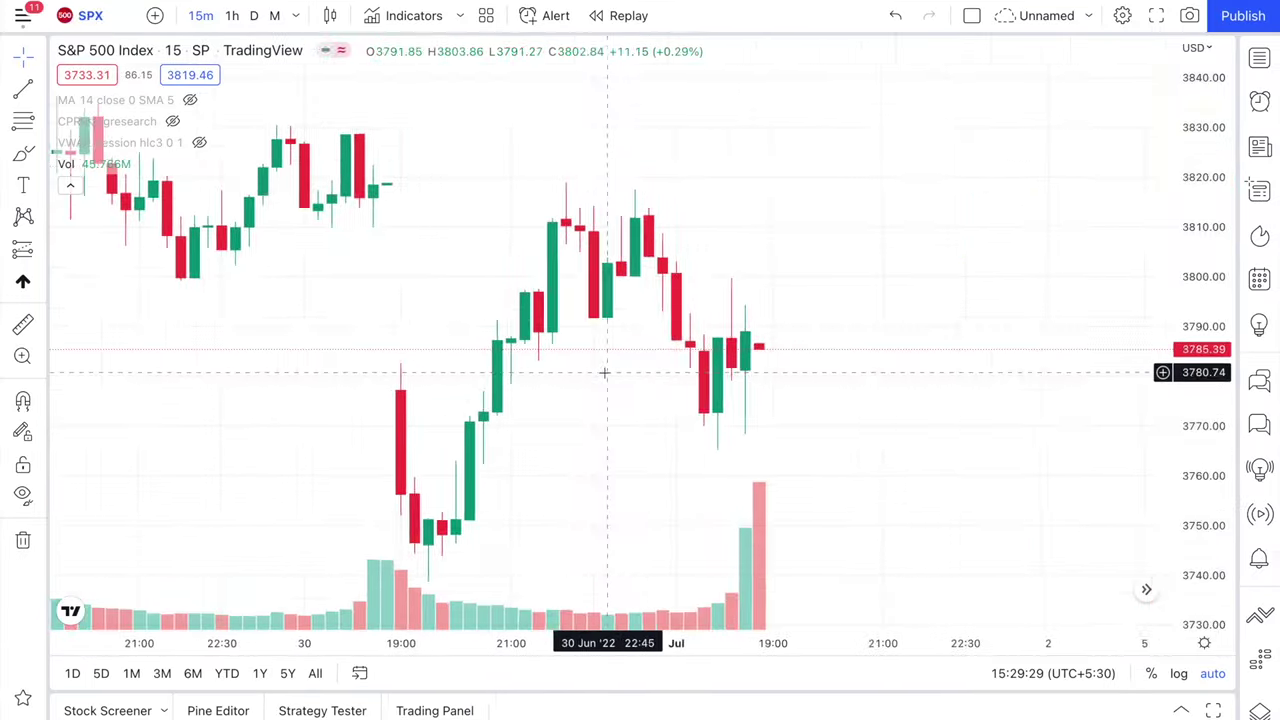
Switch from the S&P 500 to the Gold Mini Futures chart and examine the 28 June candles touching the falling trendline.
{"action": "key", "text": "Down"}
{"action": "key", "text": "Down"}
{"action": "scroll", "coordinate": [605, 373], "scroll_direction": "left", "scroll_amount": 3}
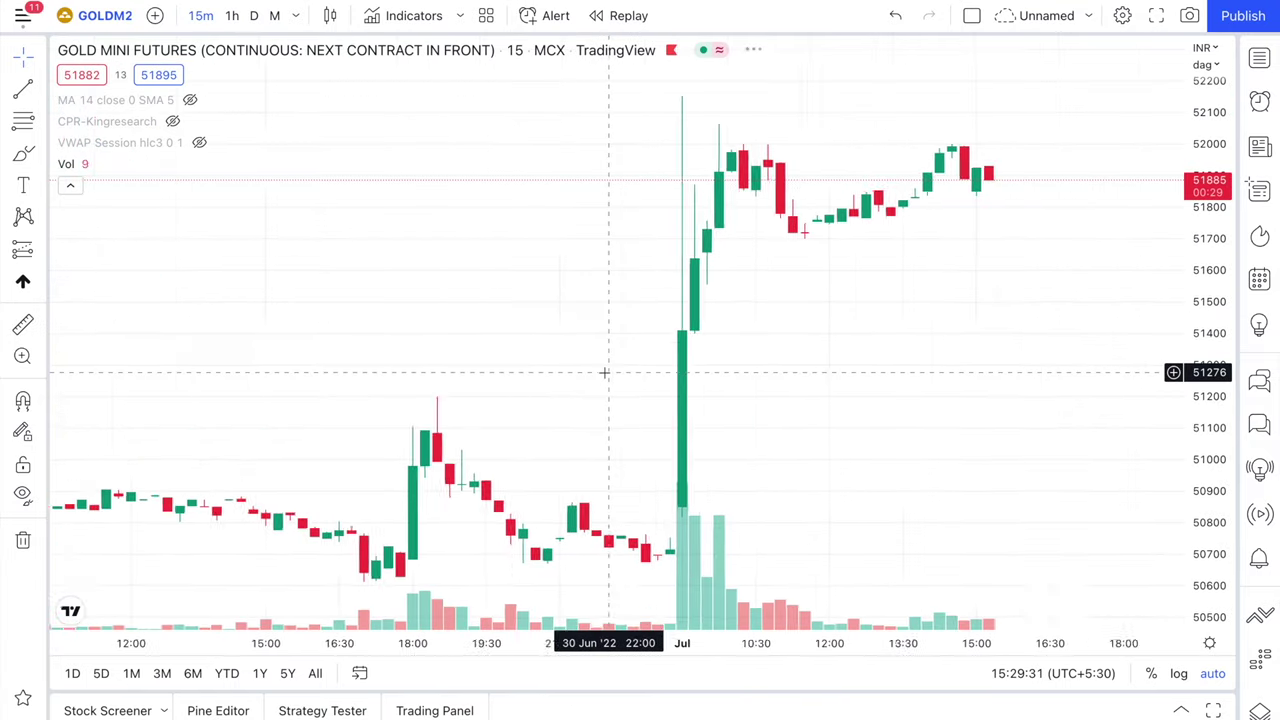
{"action": "scroll", "coordinate": [605, 373], "scroll_direction": "left", "scroll_amount": 10}
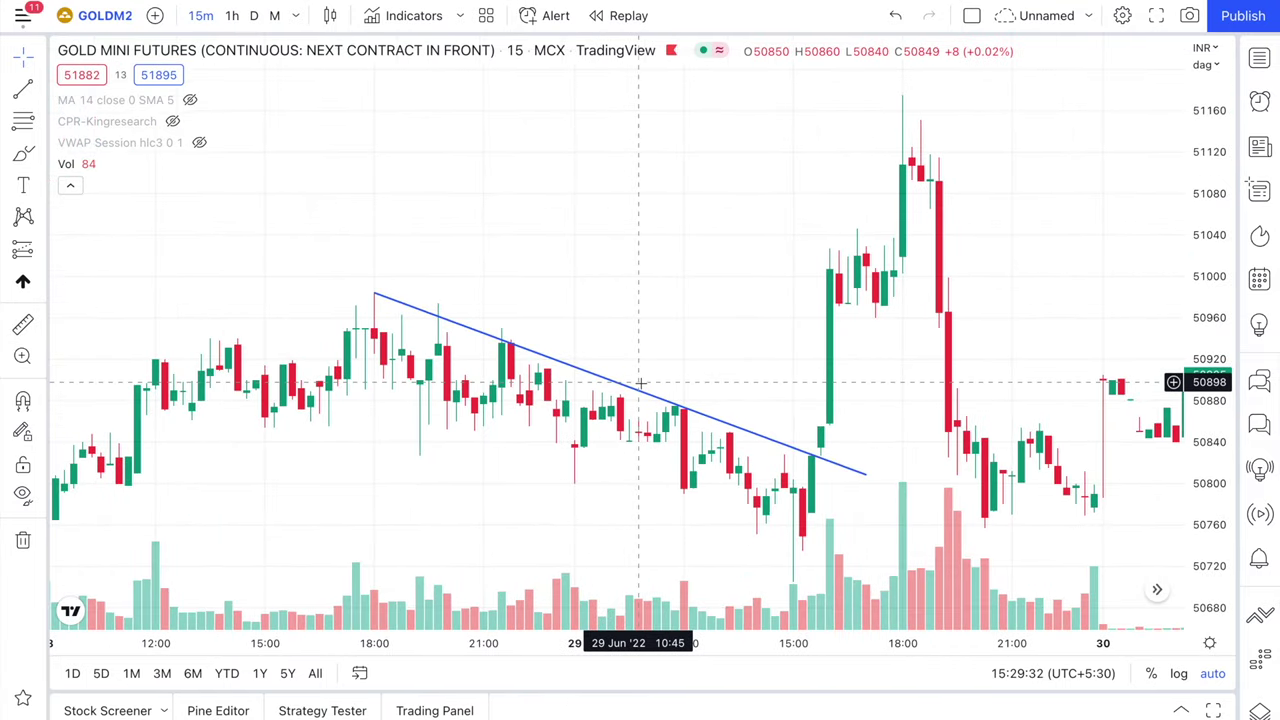
{"action": "scroll", "coordinate": [640, 383], "scroll_direction": "left", "scroll_amount": 5}
{"action": "left_click_drag", "start_coordinate": [673, 634], "coordinate": [349, 632]}
{"action": "left_click_drag", "start_coordinate": [300, 385], "coordinate": [659, 407]}
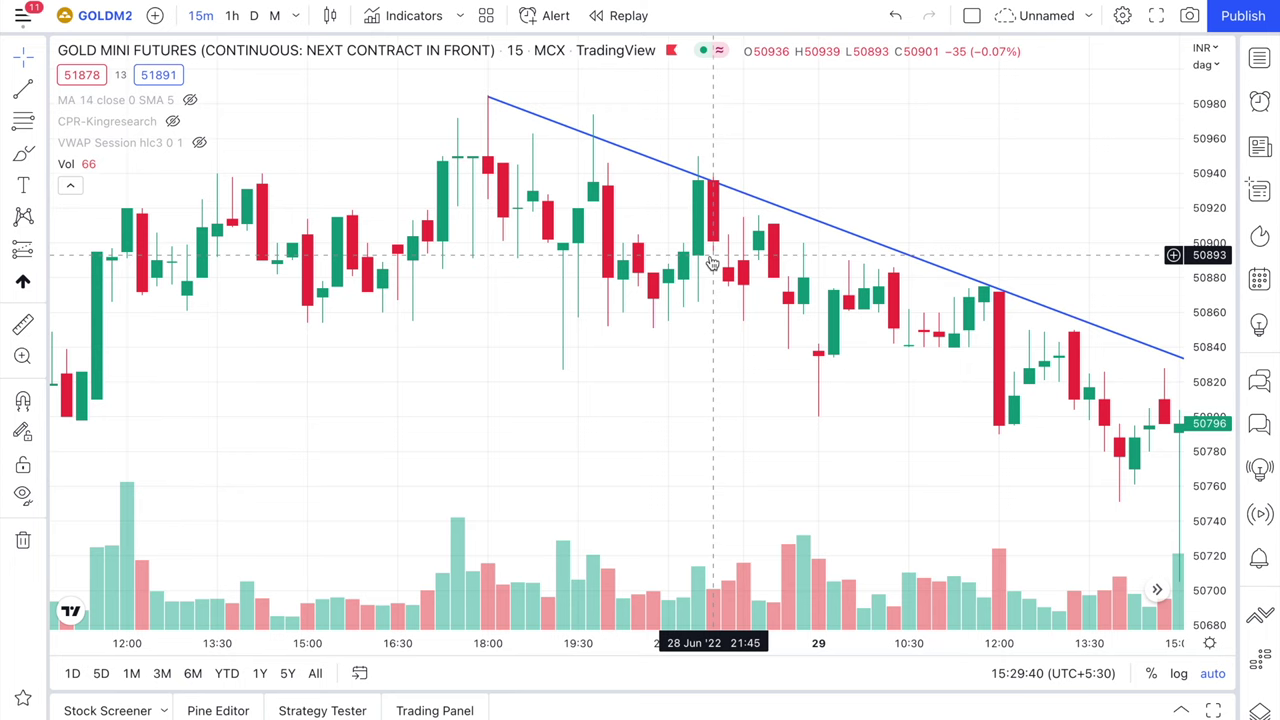
{"action": "scroll", "coordinate": [711, 262], "scroll_direction": "right", "scroll_amount": 2}
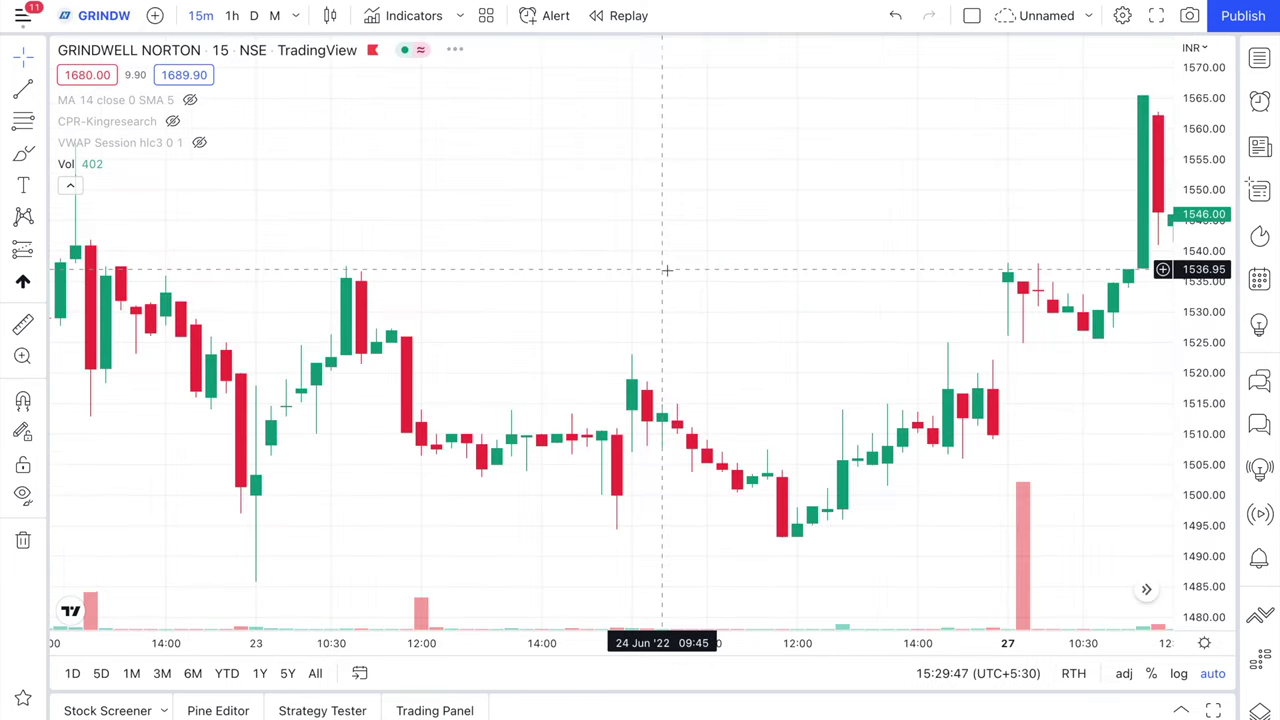
Switch back to the Grindwell Norton chart and examine the 28 June candles around 13:45 at the rising trendline.
{"action": "scroll", "coordinate": [667, 270], "scroll_direction": "left", "scroll_amount": 6}
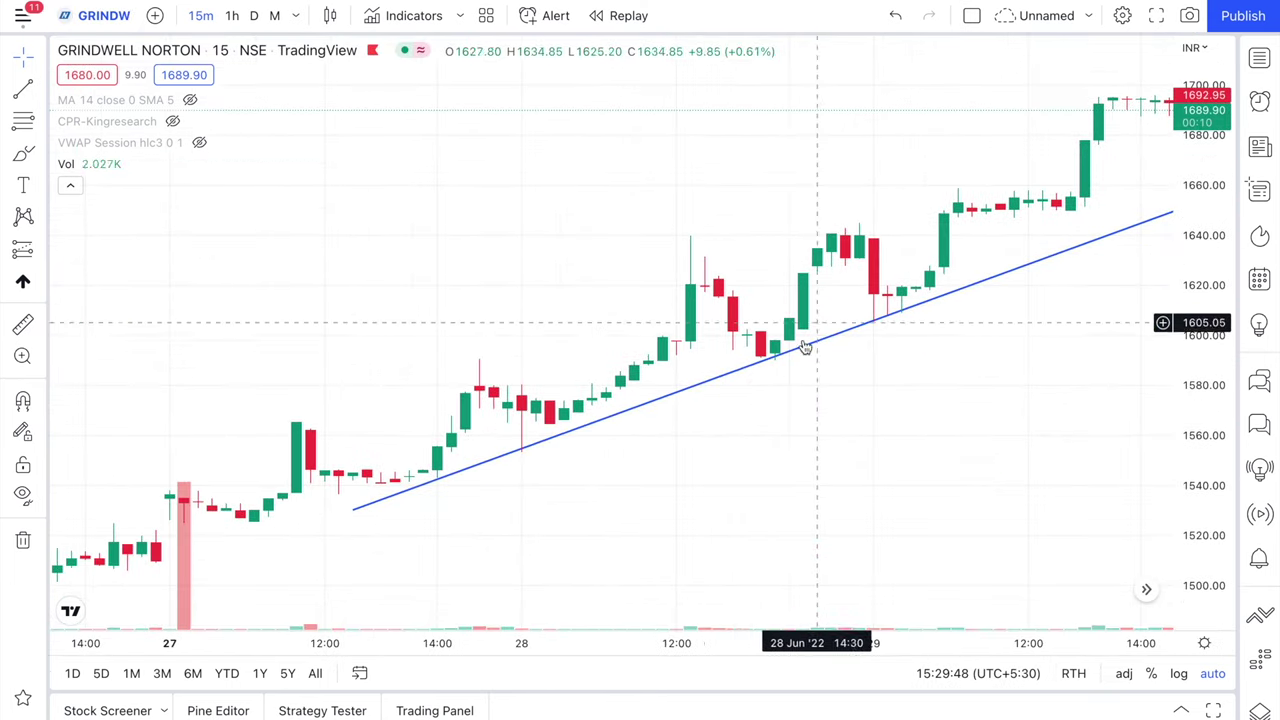
{"action": "left_click_drag", "start_coordinate": [750, 638], "coordinate": [483, 654]}
{"action": "scroll", "coordinate": [803, 414], "scroll_direction": "right", "scroll_amount": 10}
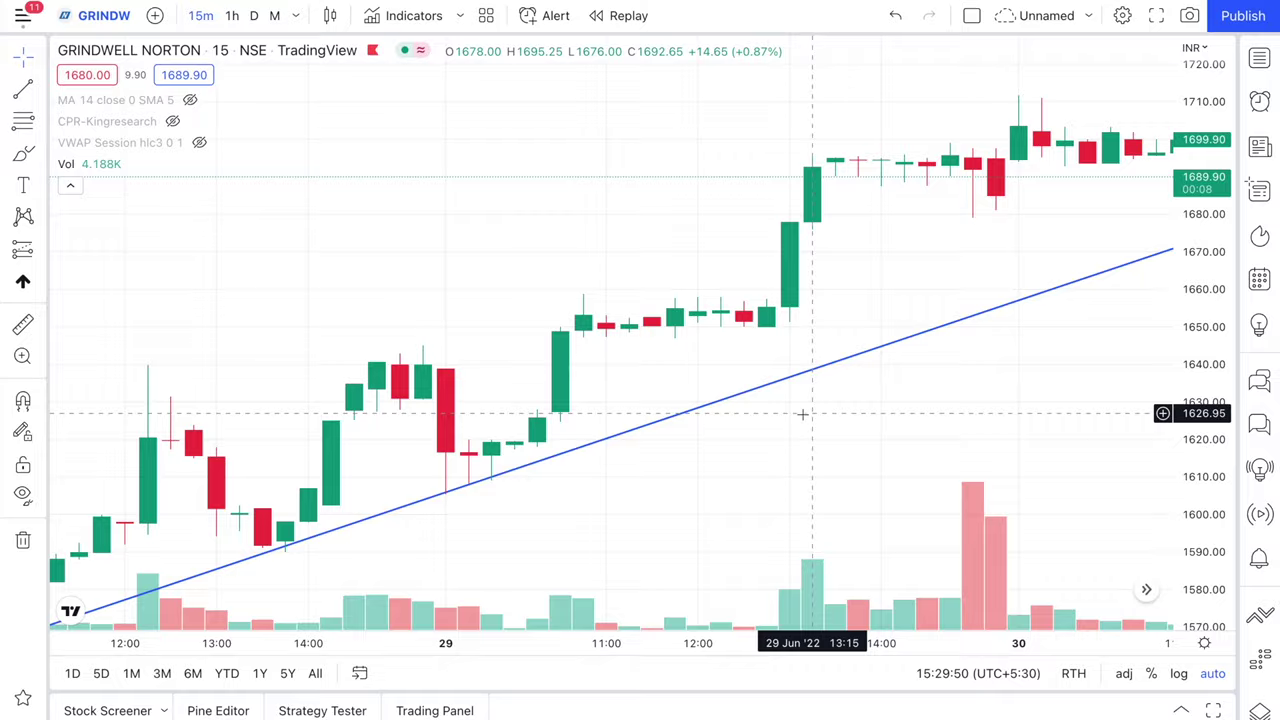
{"action": "scroll", "coordinate": [802, 414], "scroll_direction": "left", "scroll_amount": 10}
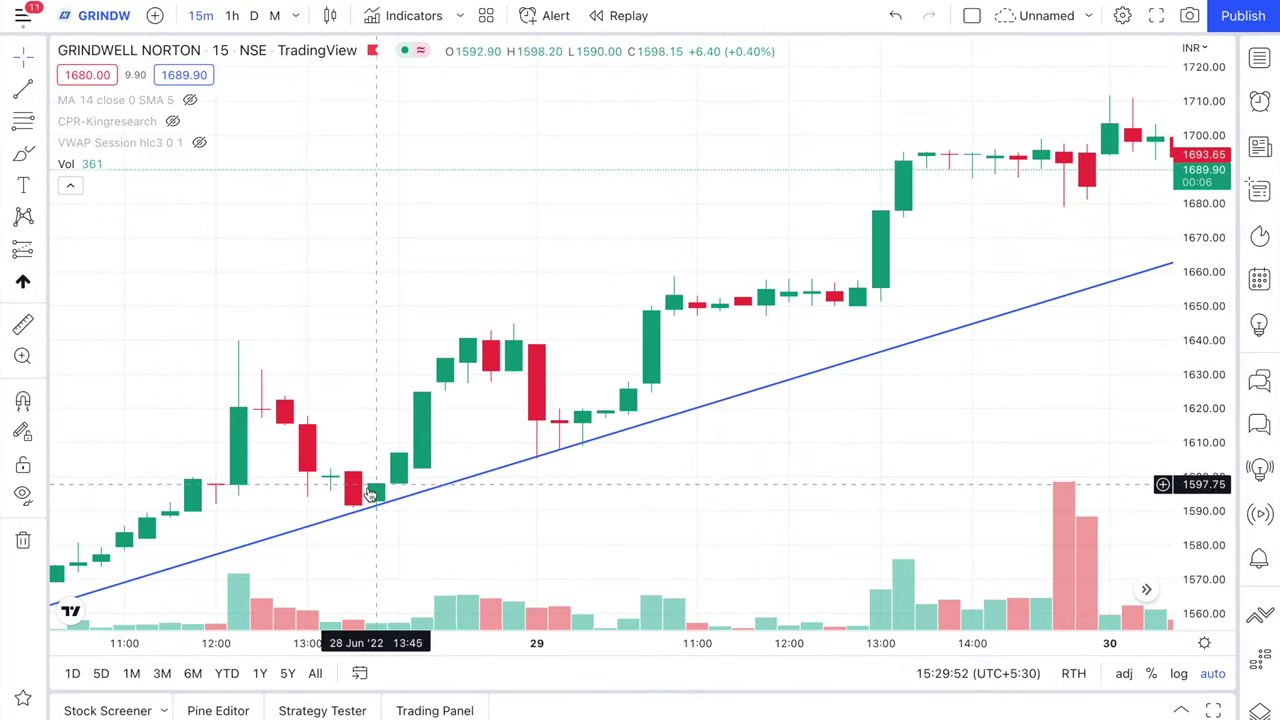
{"action": "scroll", "coordinate": [375, 484], "scroll_direction": "left", "scroll_amount": 5}
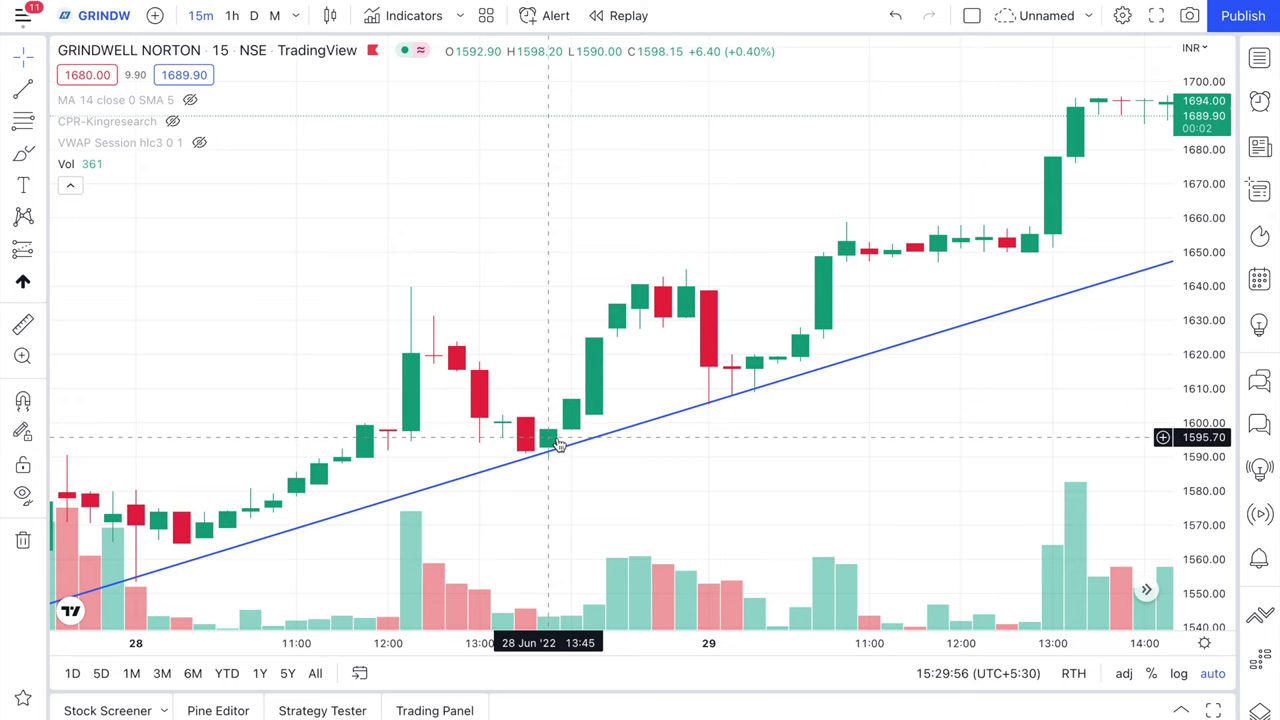
{"action": "scroll", "coordinate": [559, 445], "scroll_direction": "right", "scroll_amount": 1}
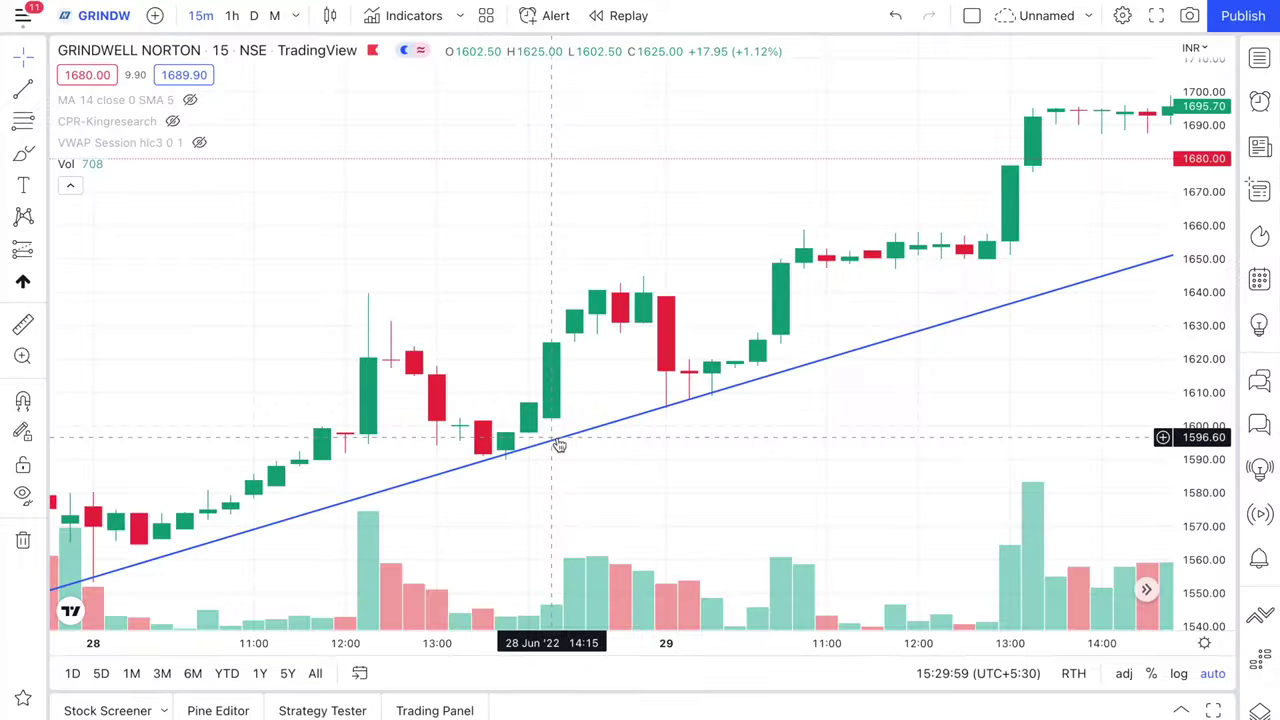
Look over the TVS Motor candles on 29 and 30 June and the Grindwell Norton candles along their rising trendlines.
{"action": "scroll", "coordinate": [558, 437], "scroll_direction": "right", "scroll_amount": 10}
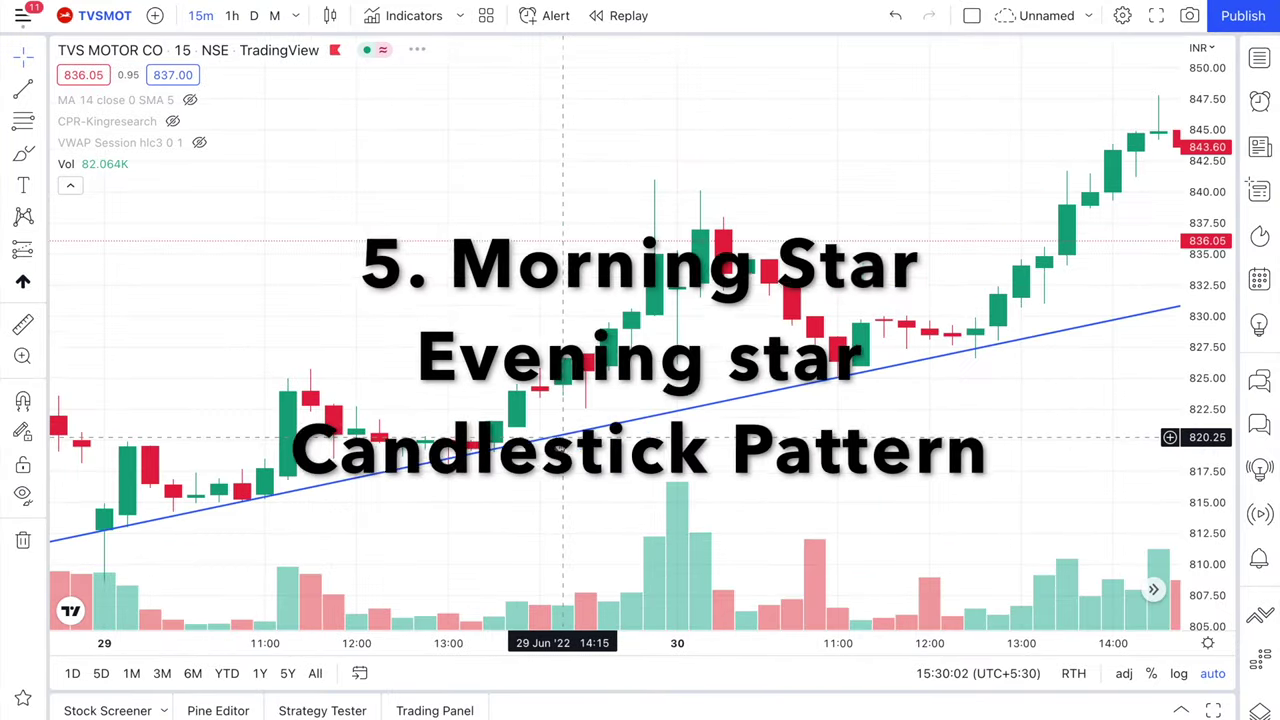
{"action": "scroll", "coordinate": [555, 437], "scroll_direction": "left", "scroll_amount": 10}
{"action": "scroll", "coordinate": [553, 437], "scroll_direction": "left", "scroll_amount": 5}
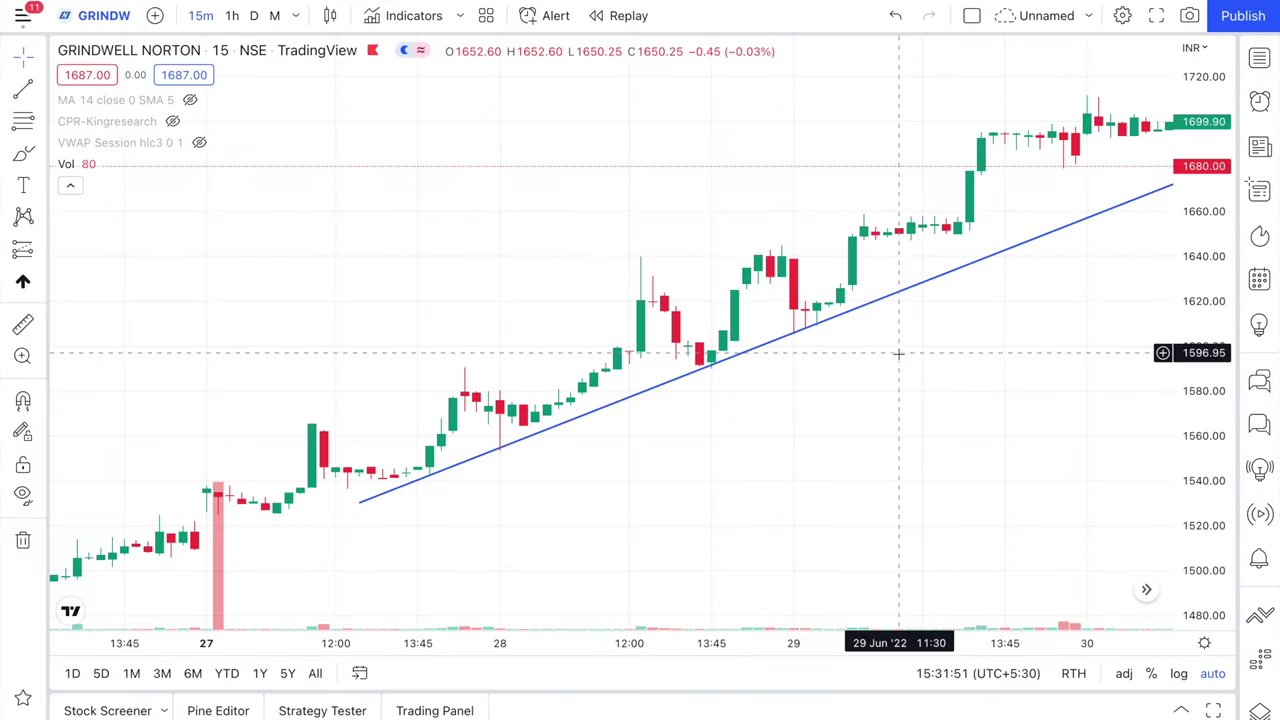
Go through the watchlist charts past TVS Motor and Tata Communications to Coforge.
{"action": "key", "text": "Down"}
{"action": "scroll", "coordinate": [898, 353], "scroll_direction": "right", "scroll_amount": 3}
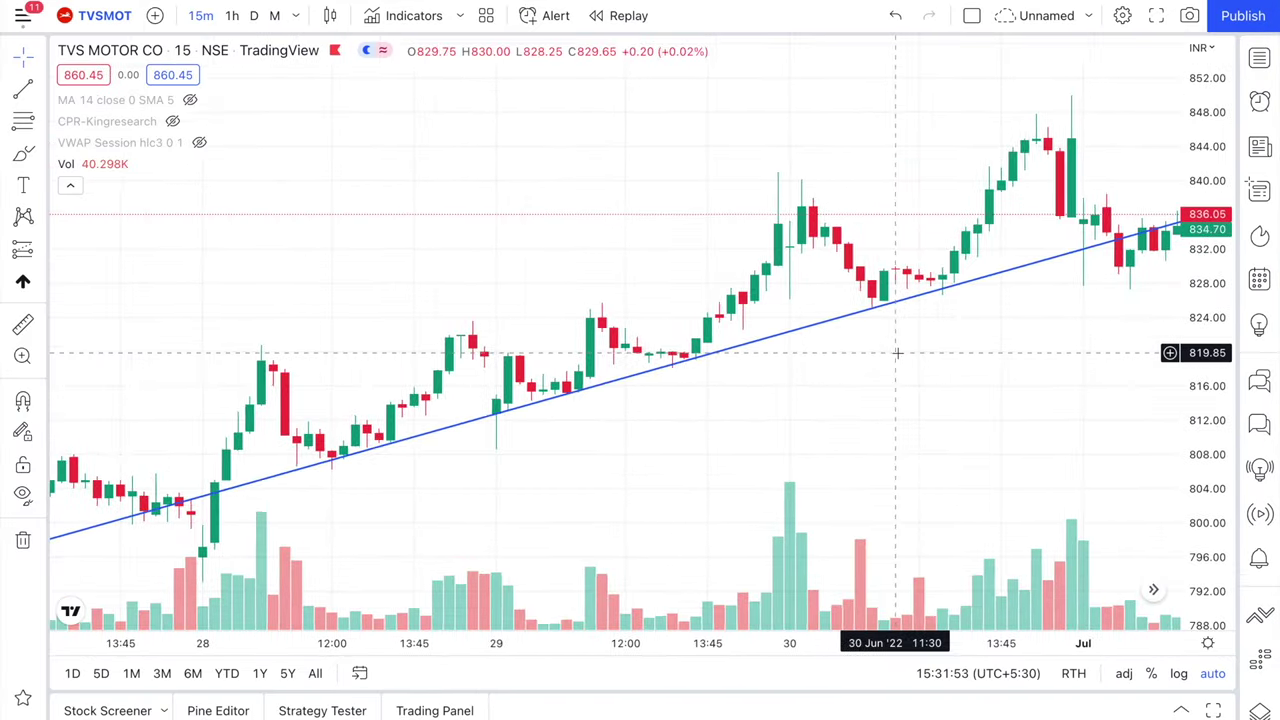
{"action": "key", "text": "space"}
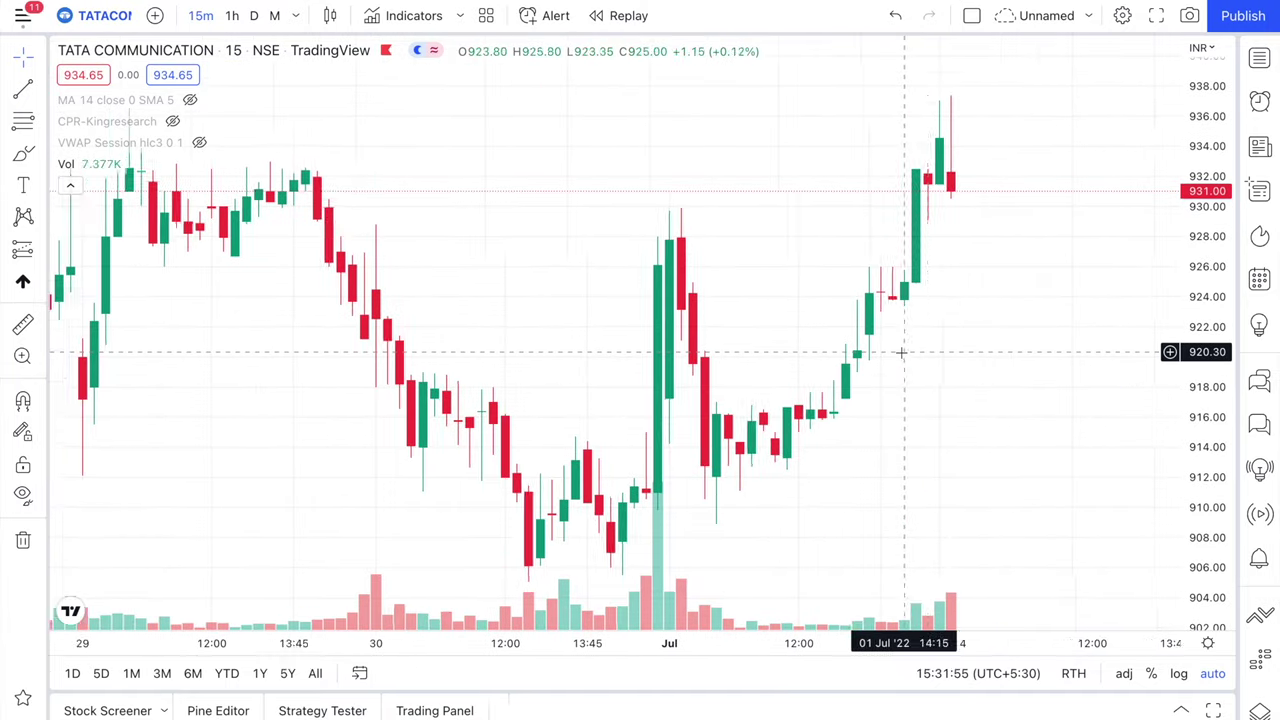
{"action": "scroll", "coordinate": [901, 352], "scroll_direction": "left", "scroll_amount": 10}
{"action": "key", "text": "space"}
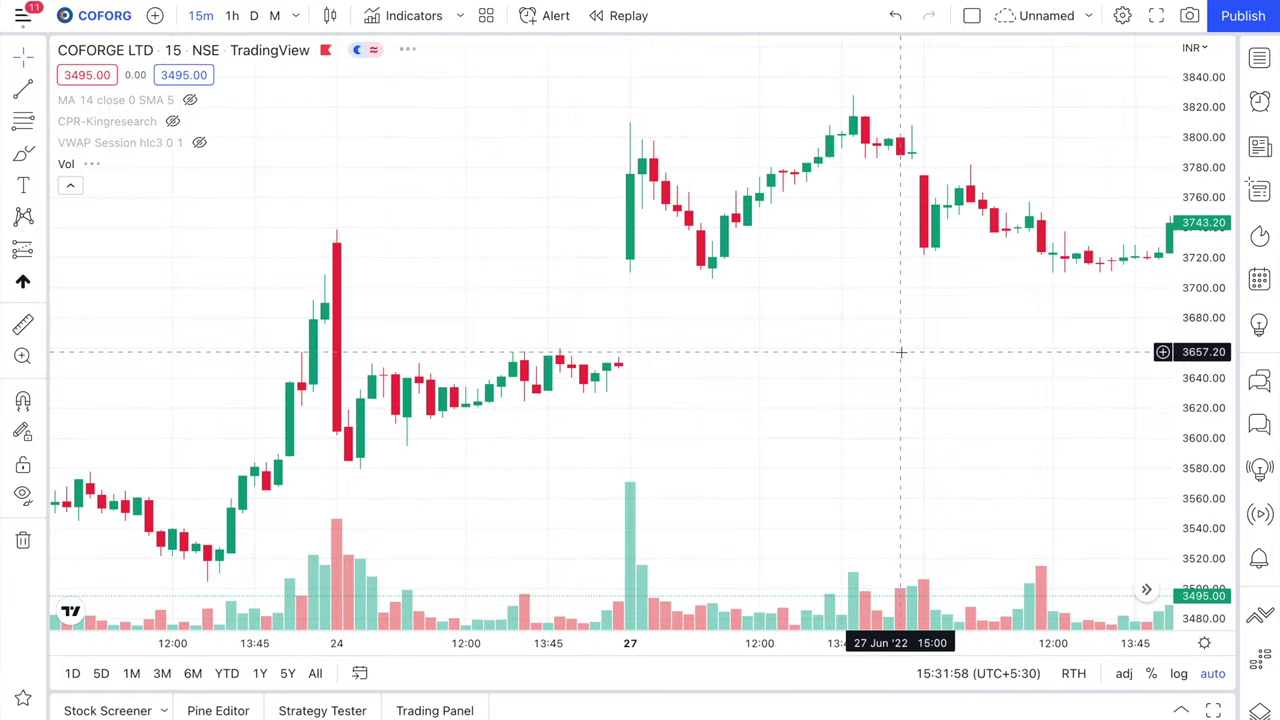
Set the Coforge chart to the daily interval and show the falling trendline from March to July.
{"action": "key", "text": "Return"}
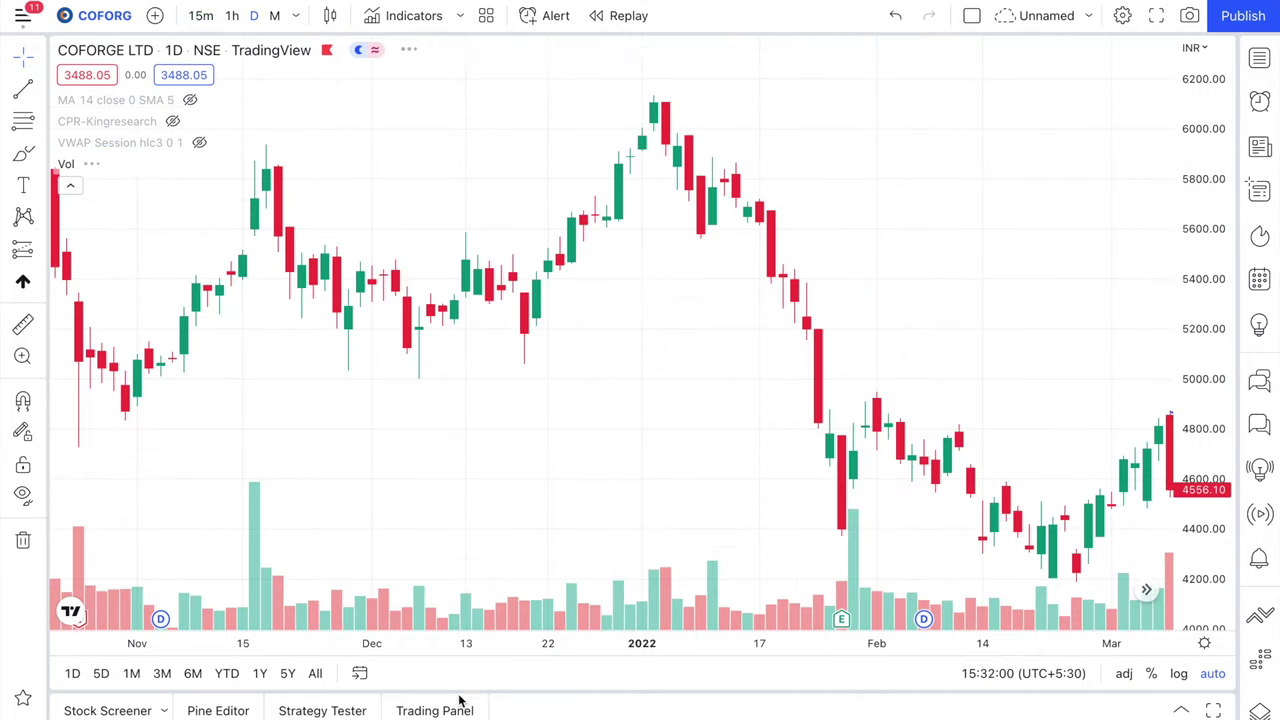
{"action": "scroll", "coordinate": [574, 525], "scroll_direction": "left", "scroll_amount": 5}
{"action": "scroll", "coordinate": [574, 525], "scroll_direction": "left", "scroll_amount": 5}
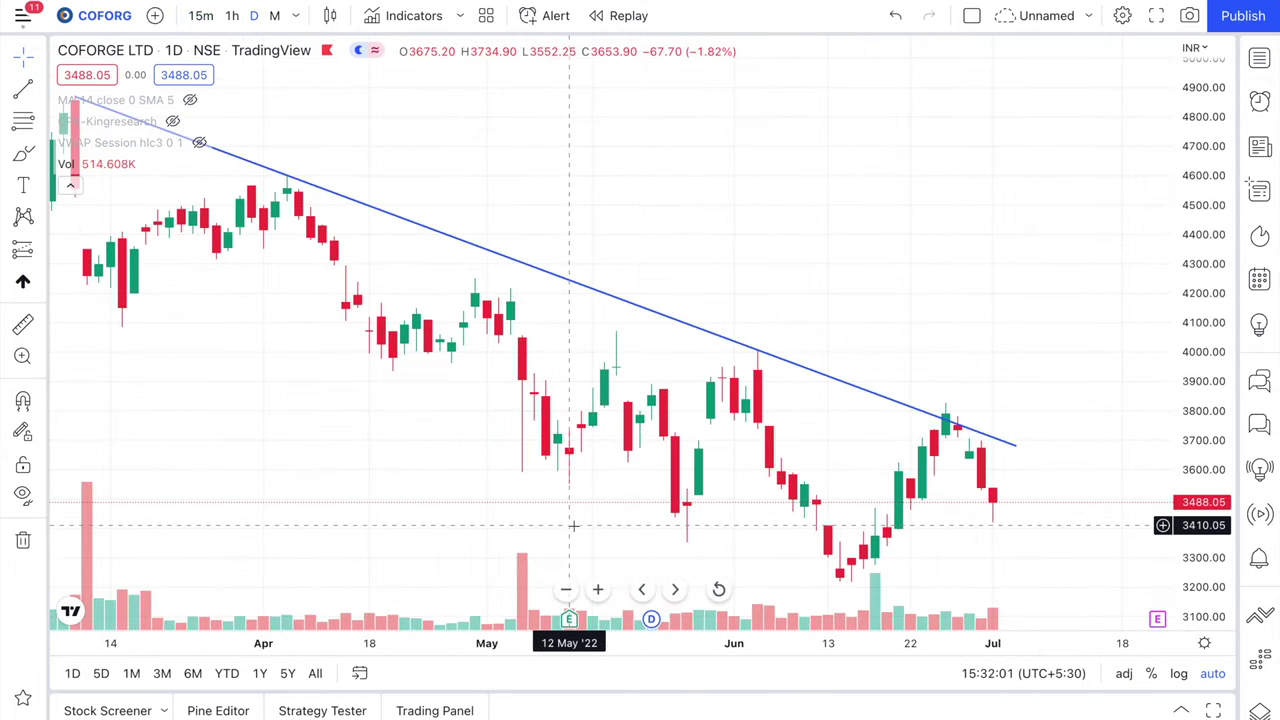
{"action": "scroll", "coordinate": [650, 437], "scroll_direction": "right", "scroll_amount": 3}
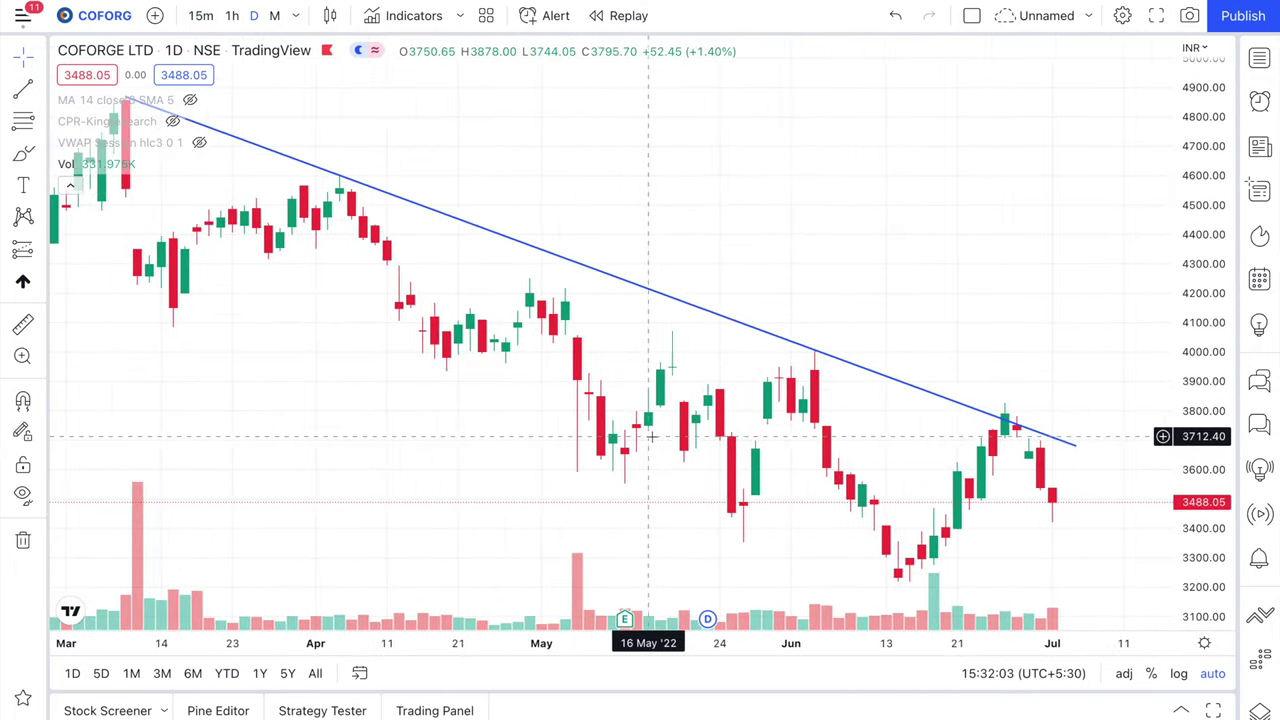